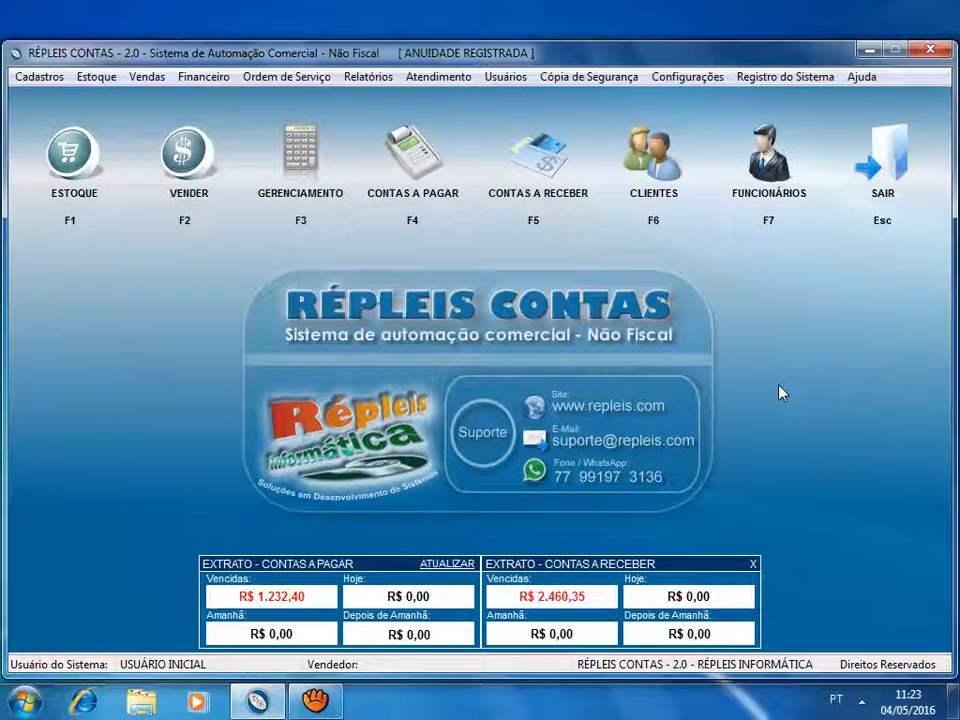
- Add a user with the name FUNCIONÁRIO CAIXA, the login caixa and the profile CAIXA in the user registry
{"action": "left_click", "coordinate": [505, 80]}
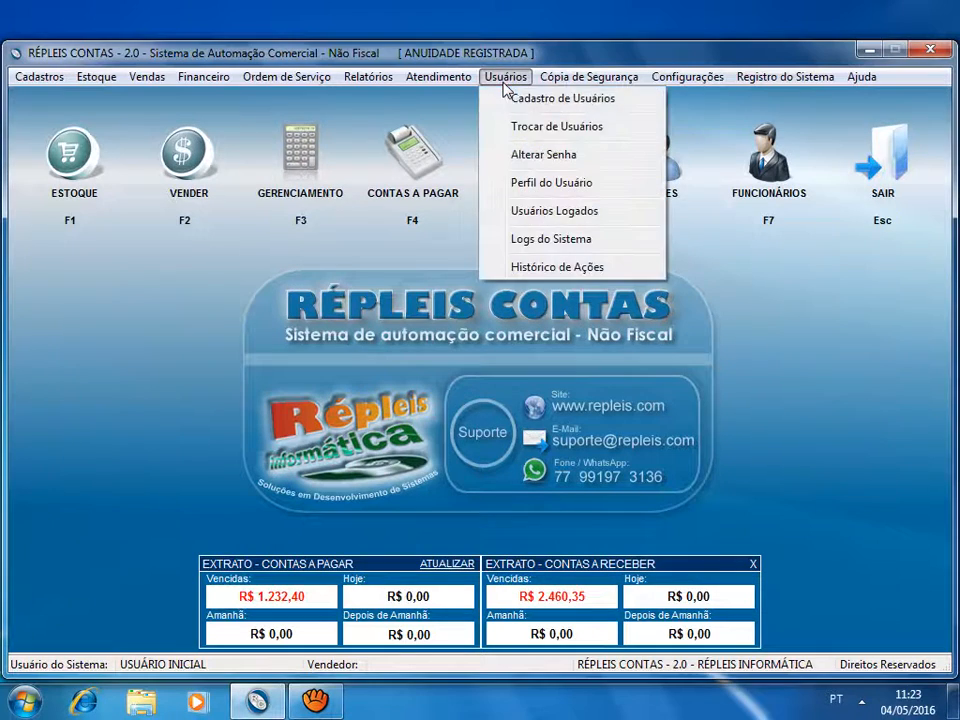
{"action": "left_click", "coordinate": [533, 101]}
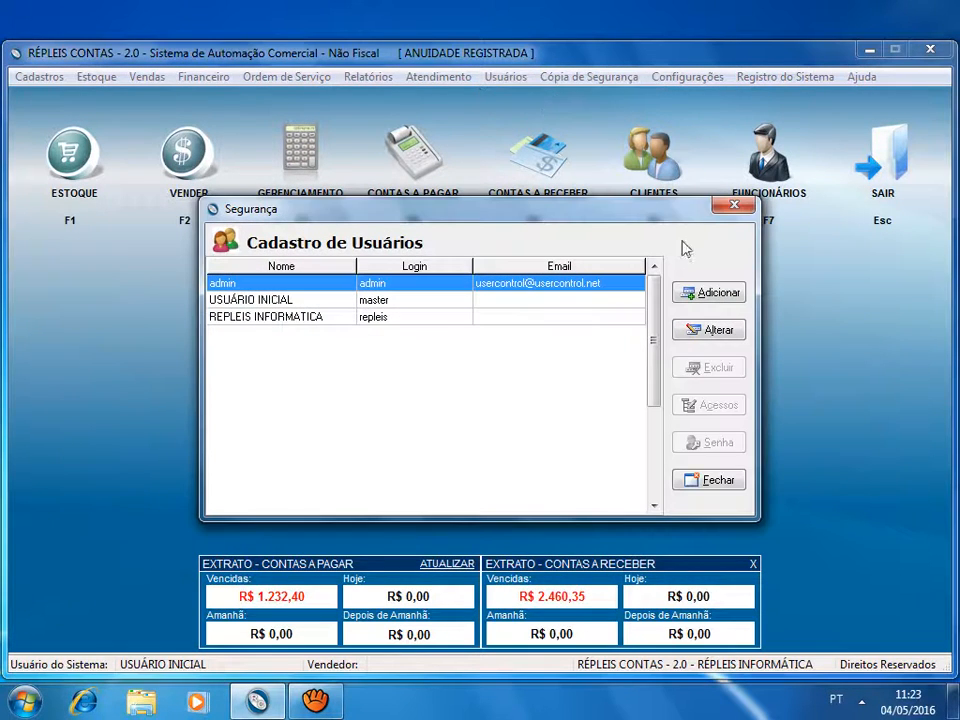
{"action": "left_click", "coordinate": [718, 295]}
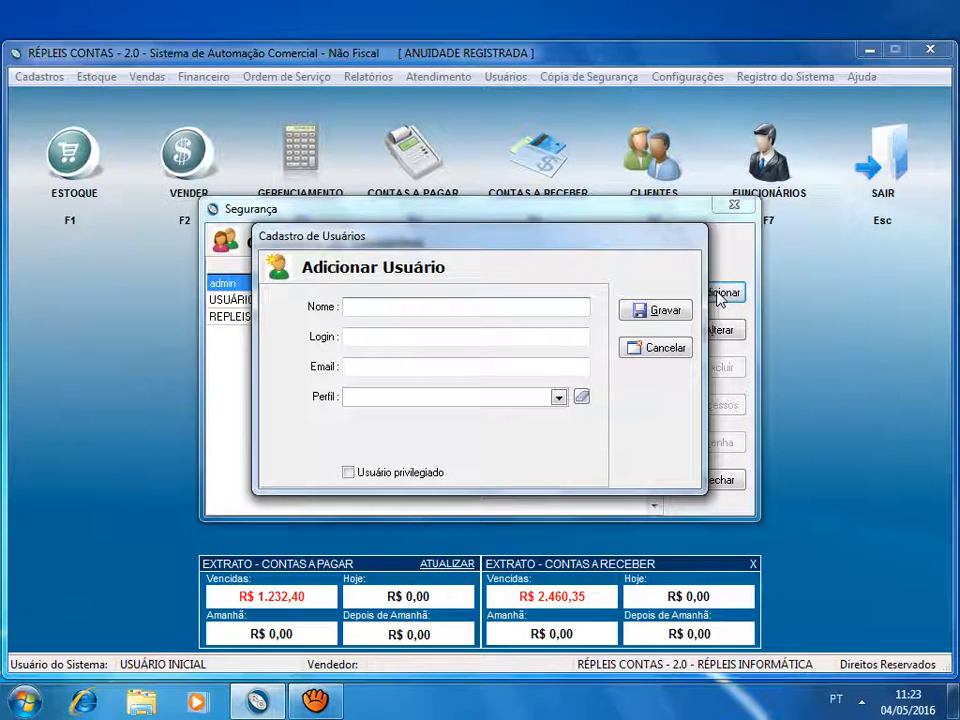
{"action": "type", "text": "FUNCIONÁRIO CAI"}
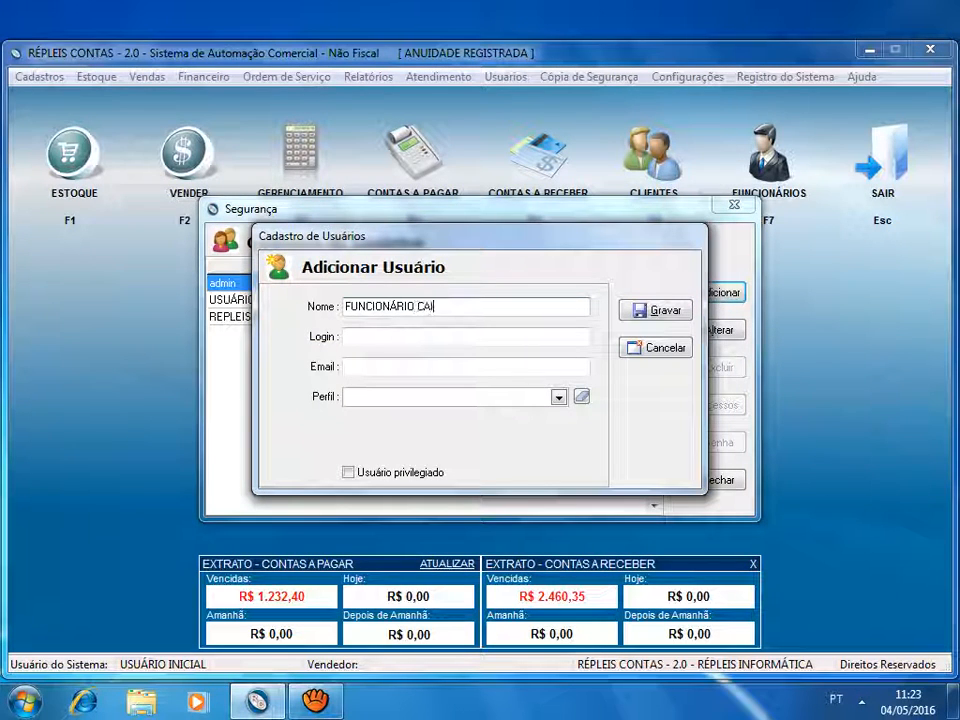
{"action": "type", "text": "XA"}
{"action": "key", "text": "Tab"}
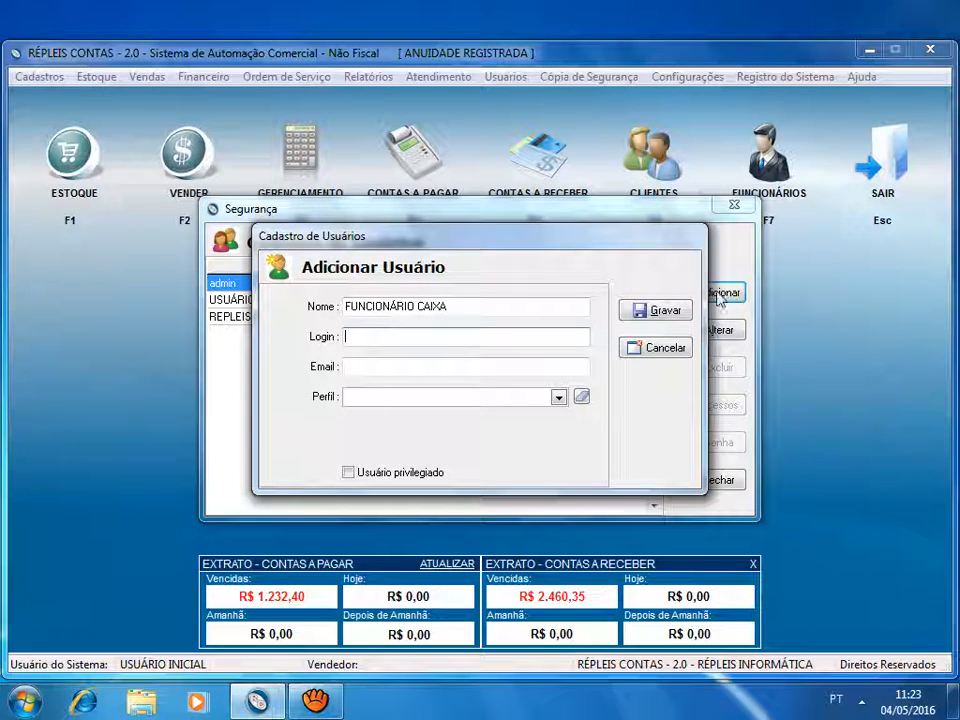
{"action": "type", "text": "caixa"}
{"action": "left_click", "coordinate": [452, 398]}
{"action": "left_click", "coordinate": [452, 398]}
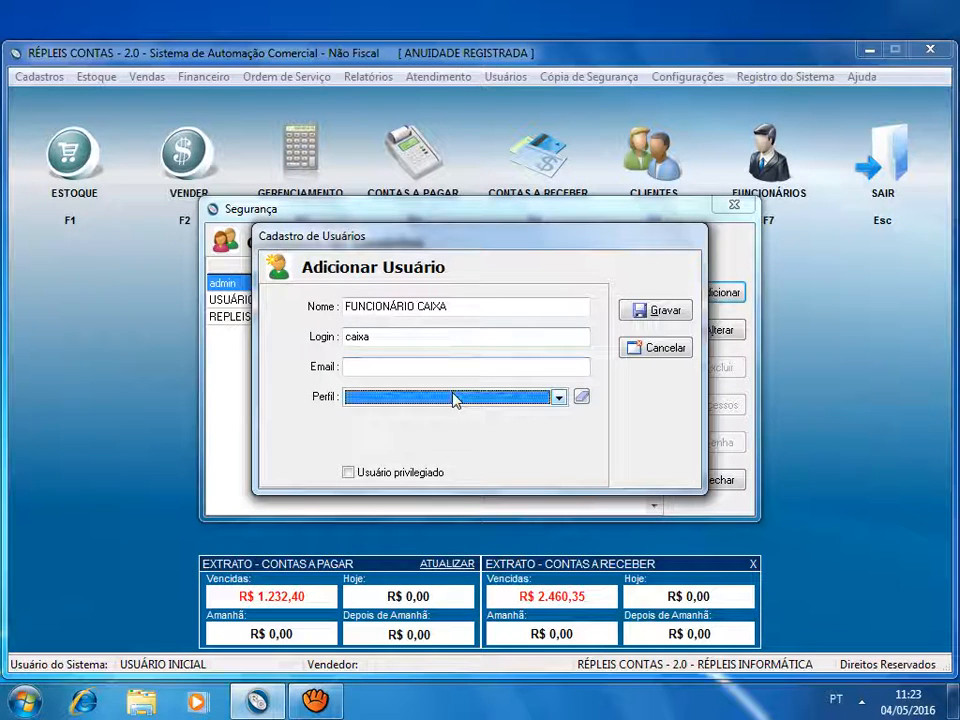
{"action": "left_click", "coordinate": [452, 398]}
{"action": "left_click", "coordinate": [390, 426]}
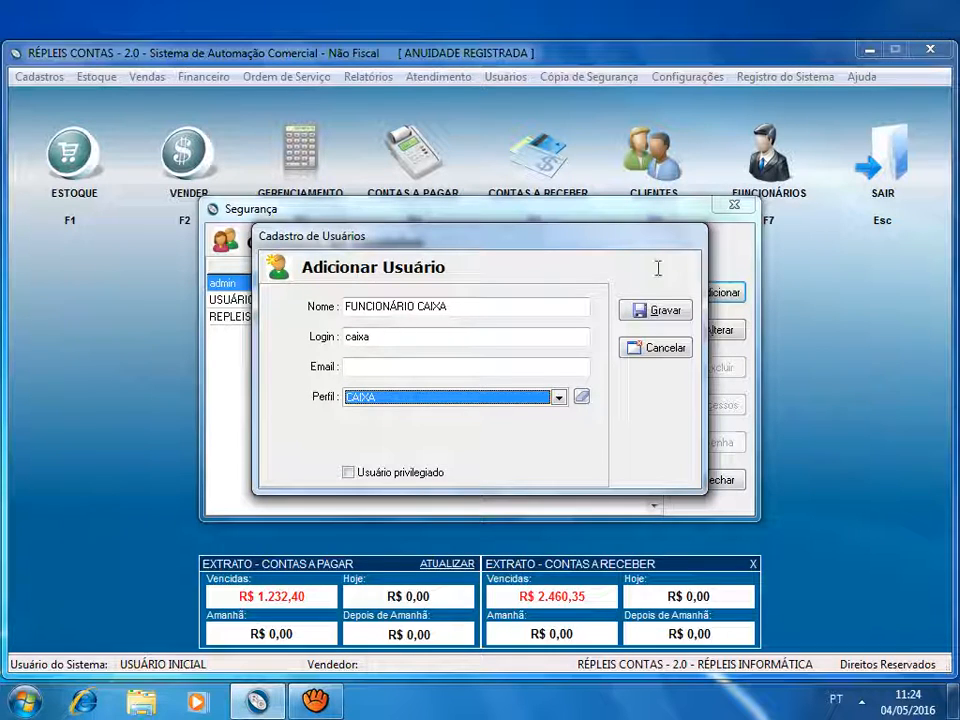
- Save the new user, enter and confirm the account password, and close the user registry
{"action": "left_click", "coordinate": [657, 312]}
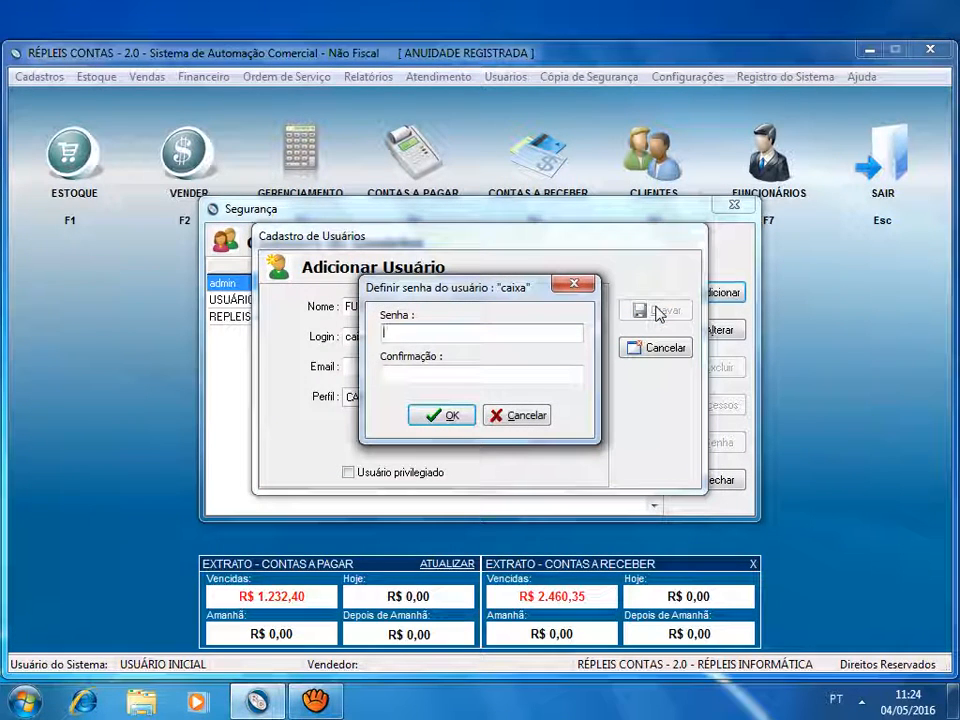
{"action": "type", "text": "123456"}
{"action": "left_click", "coordinate": [572, 377]}
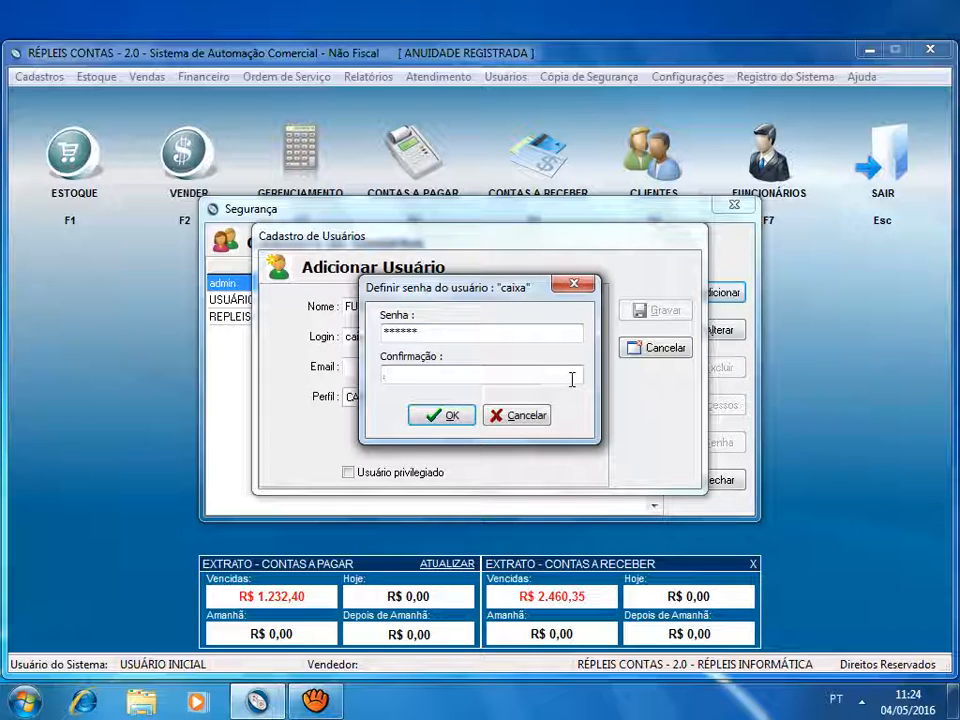
{"action": "type", "text": "123456"}
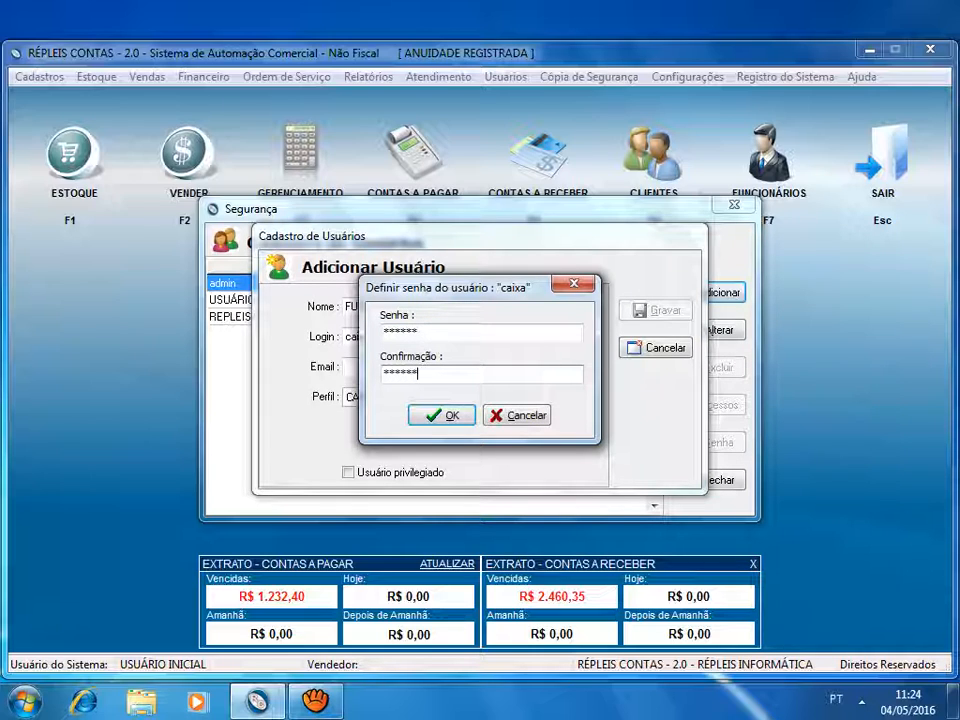
{"action": "left_click", "coordinate": [443, 416]}
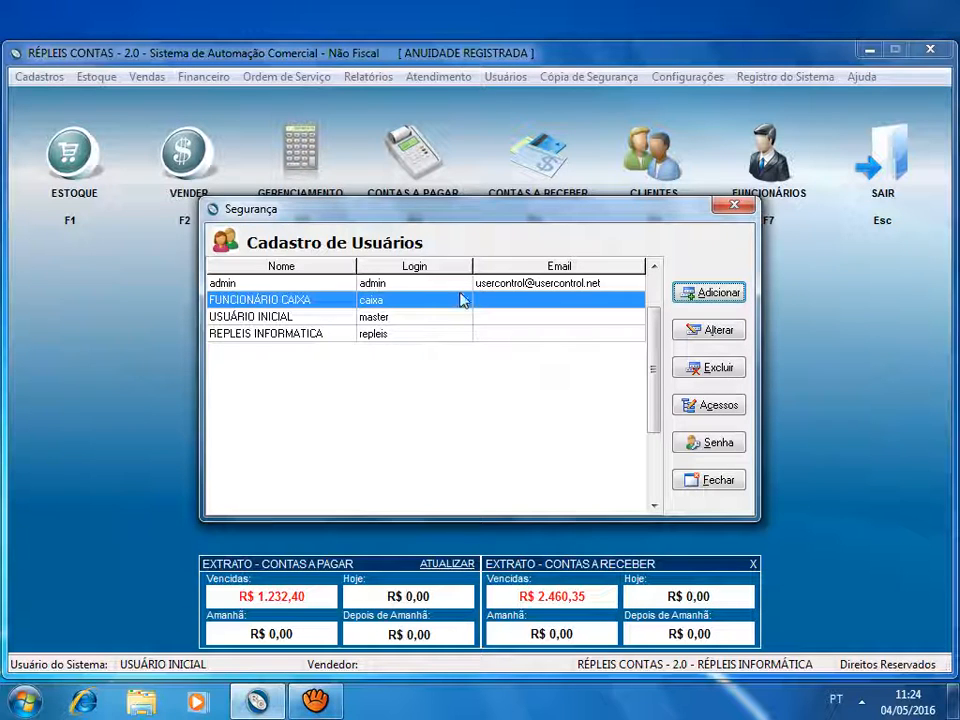
{"action": "left_click", "coordinate": [714, 484]}
- Switch users by logging in as caixa with the account password
{"action": "left_click", "coordinate": [506, 76]}
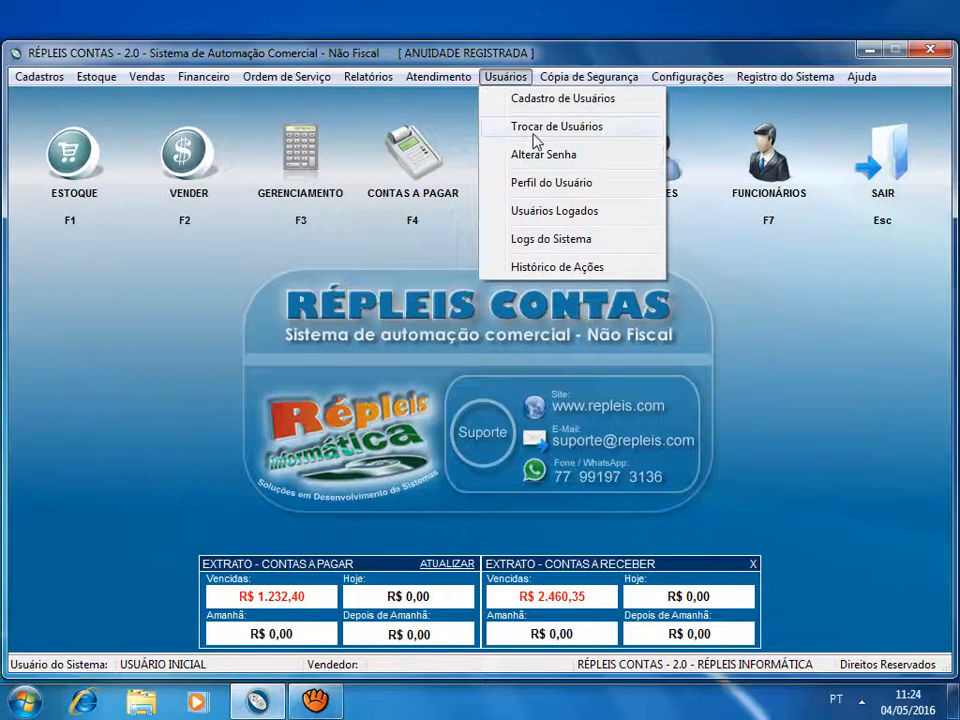
{"action": "left_click", "coordinate": [535, 135]}
{"action": "type", "text": "caixa"}
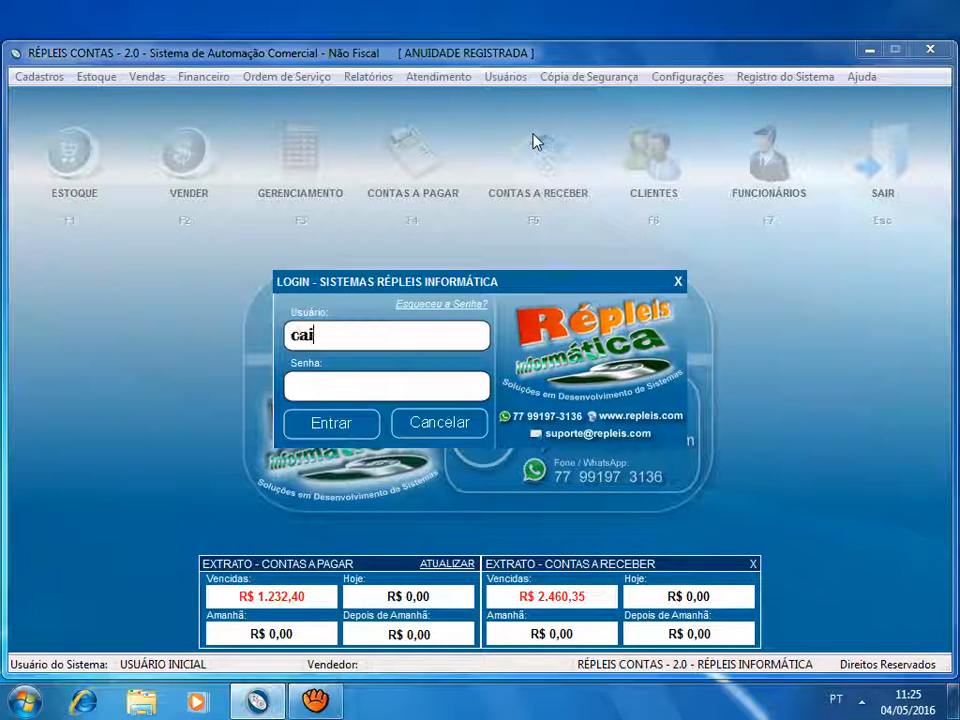
{"action": "key", "text": "Tab"}
{"action": "type", "text": "******"}
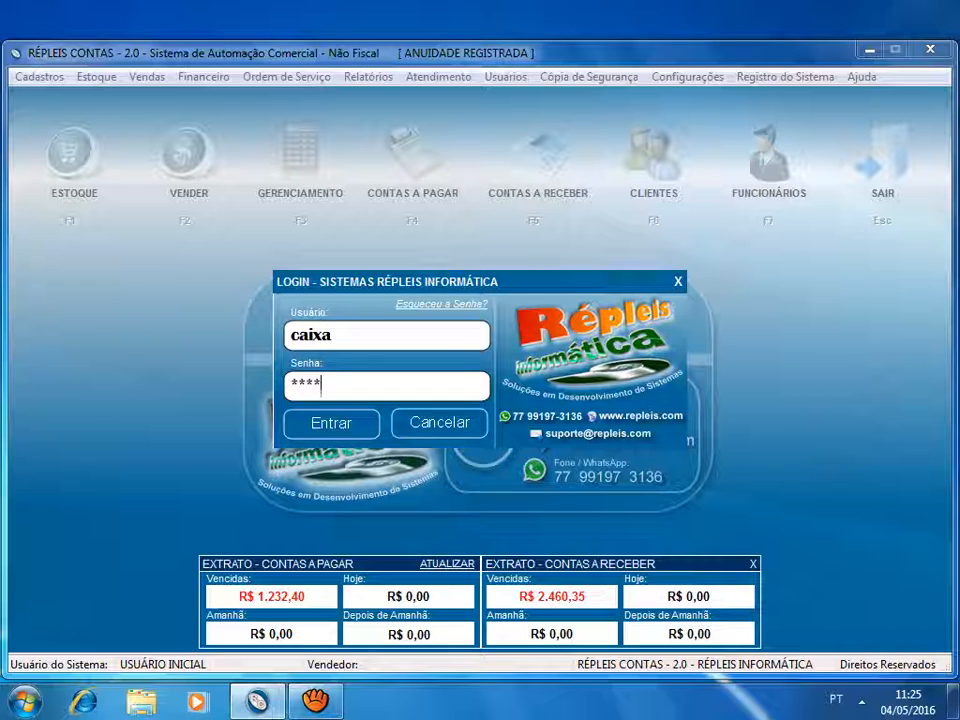
{"action": "key", "text": "Return"}
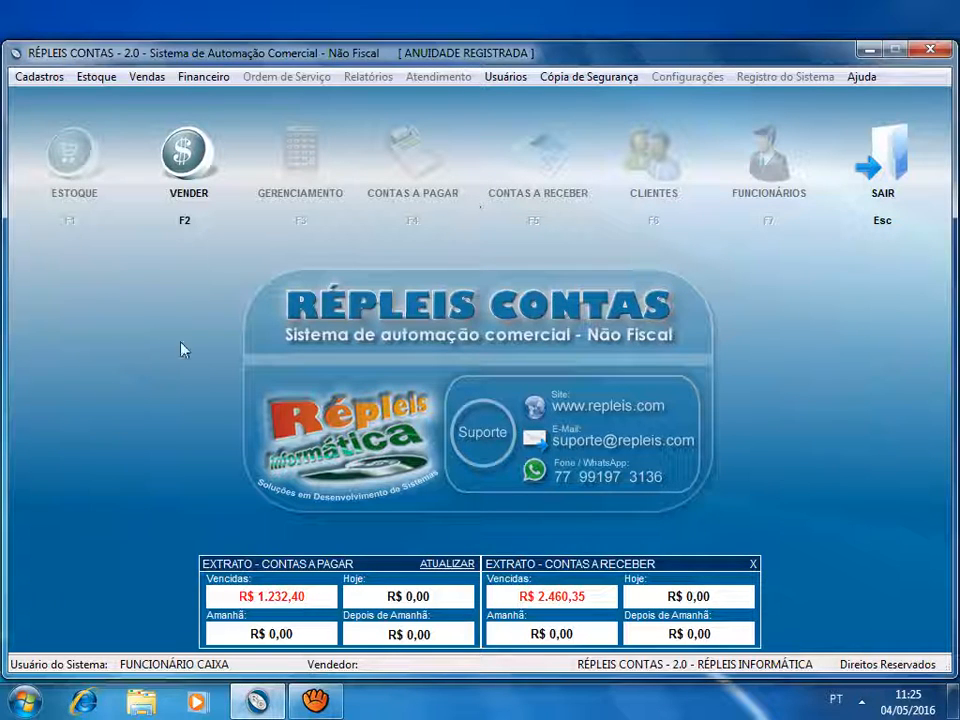
- Check which registration and stock options, including the price tables, the cashier account can access
{"action": "left_click", "coordinate": [32, 78]}
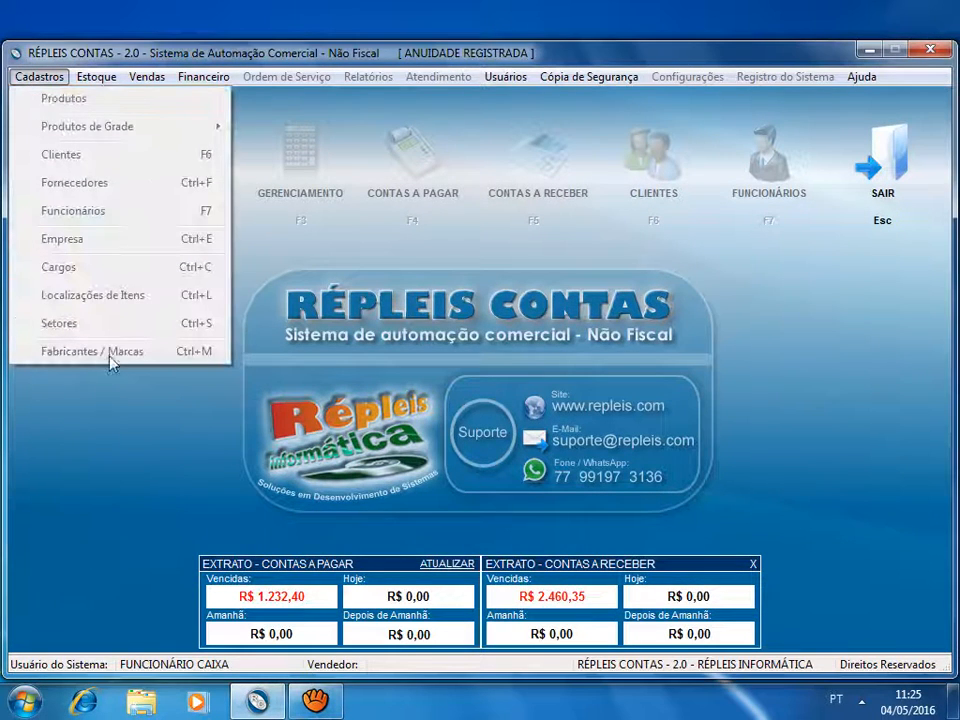
{"action": "left_click", "coordinate": [99, 452]}
{"action": "left_click", "coordinate": [100, 78]}
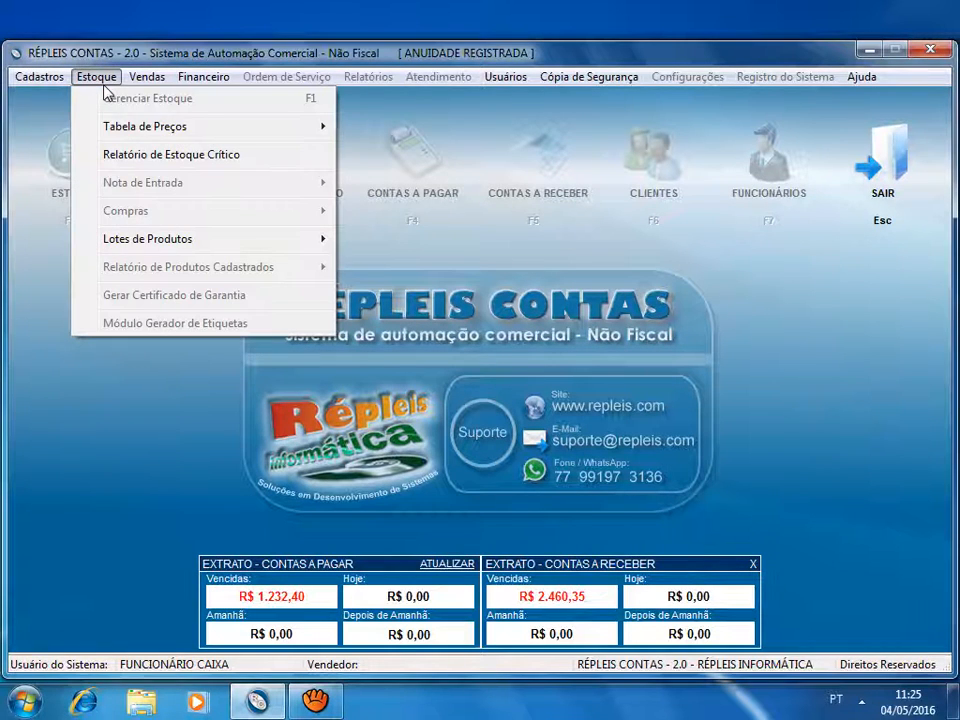
{"action": "mouse_move", "coordinate": [150, 124]}
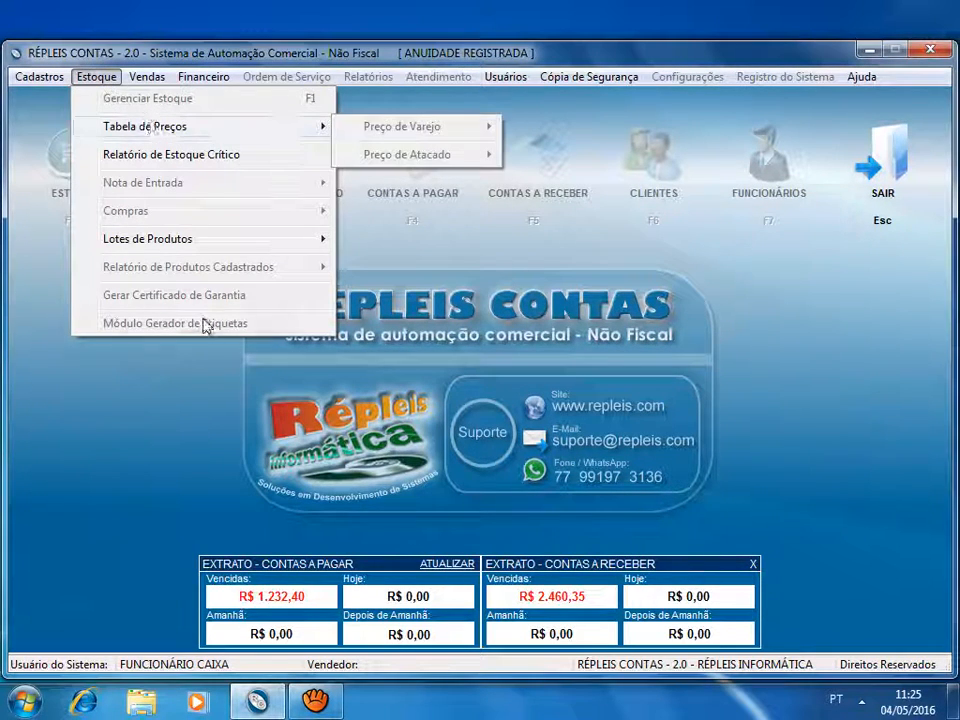
{"action": "left_click", "coordinate": [212, 372]}
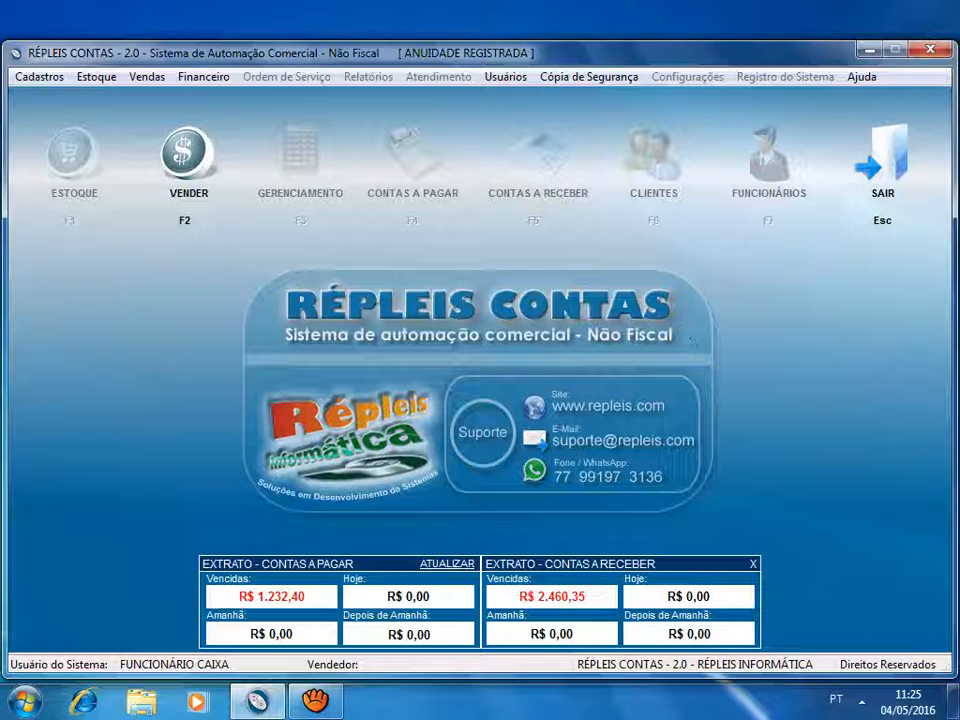
- Switch back to the master user by entering its login and account password
{"action": "left_click", "coordinate": [522, 76]}
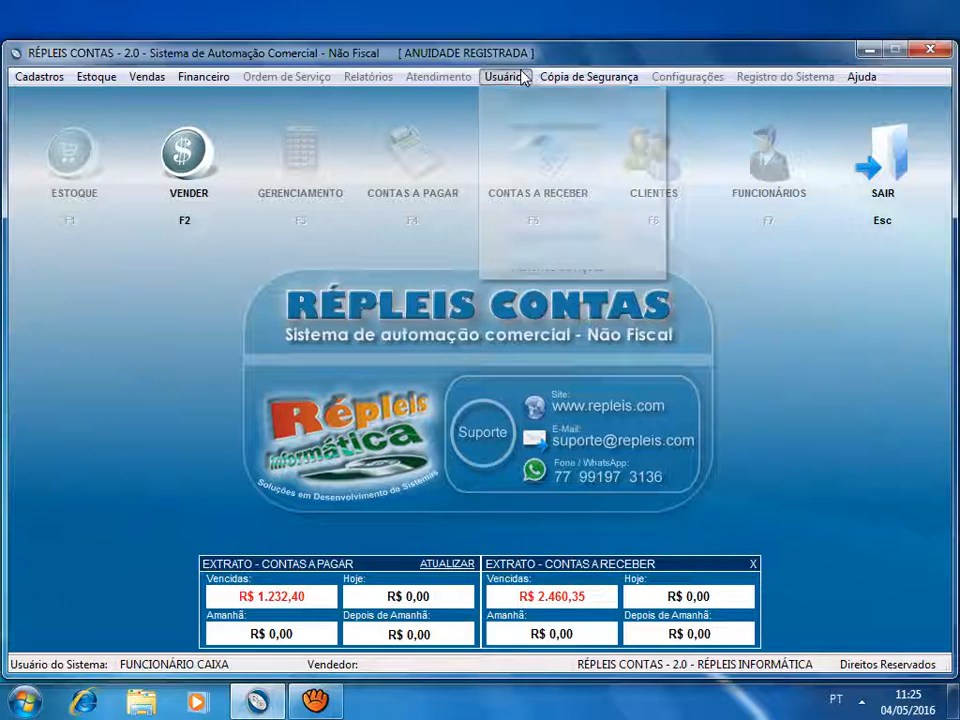
{"action": "left_click", "coordinate": [557, 127]}
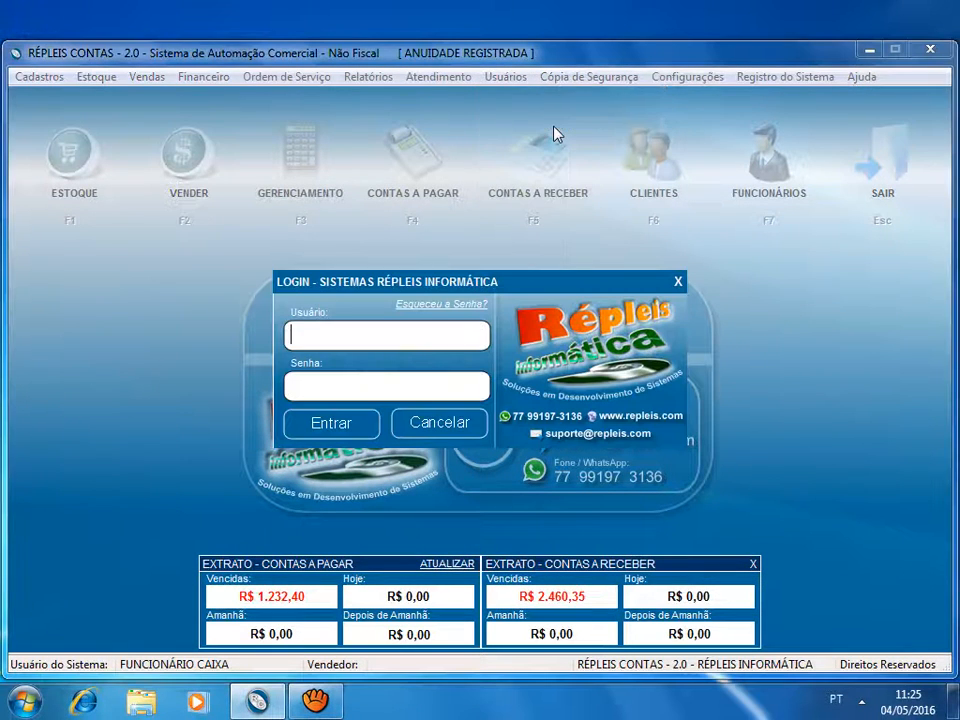
{"action": "type", "text": "master"}
{"action": "key", "text": "Tab"}
{"action": "type", "text": "*****"}
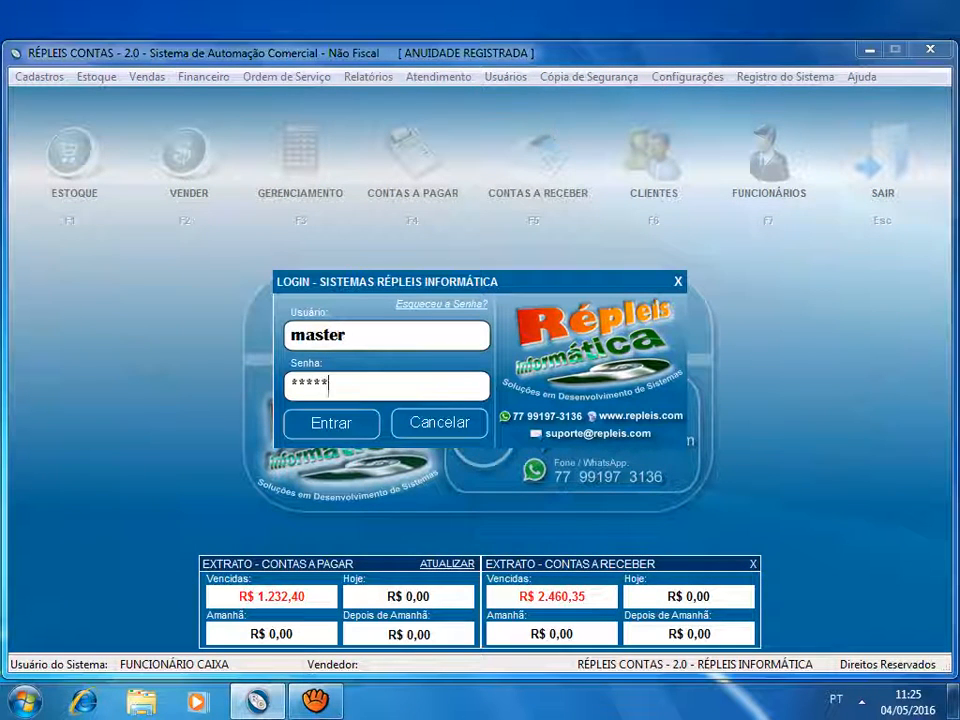
{"action": "key", "text": "Return"}
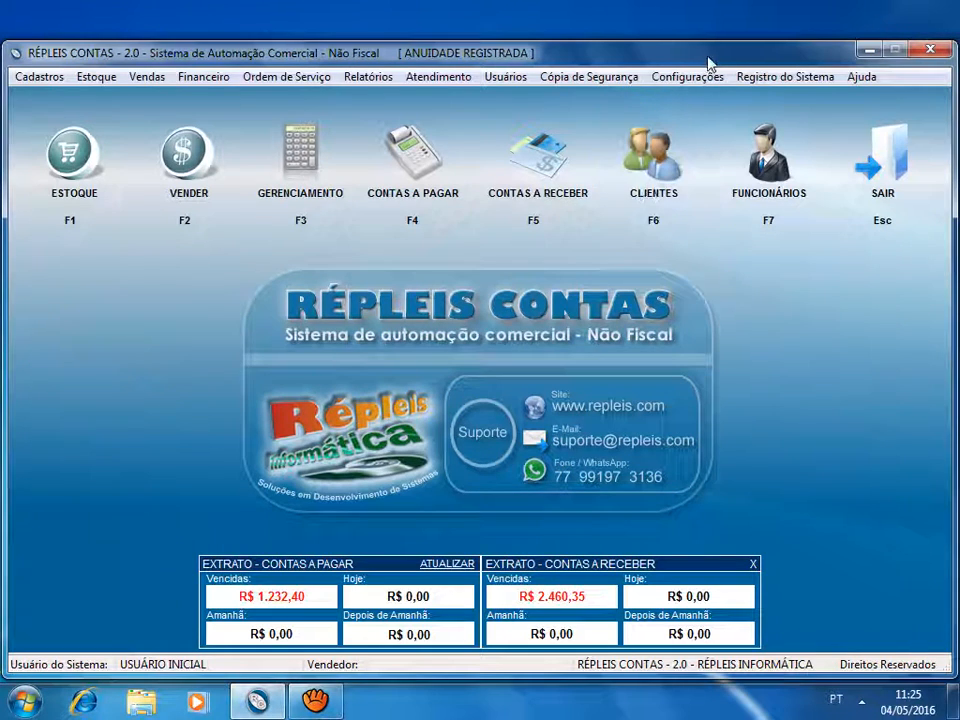
- Open the access permissions of the CAIXA user profile and allow the Clientes item under Cadastros
{"action": "left_click", "coordinate": [617, 77]}
{"action": "mouse_move", "coordinate": [669, 83]}
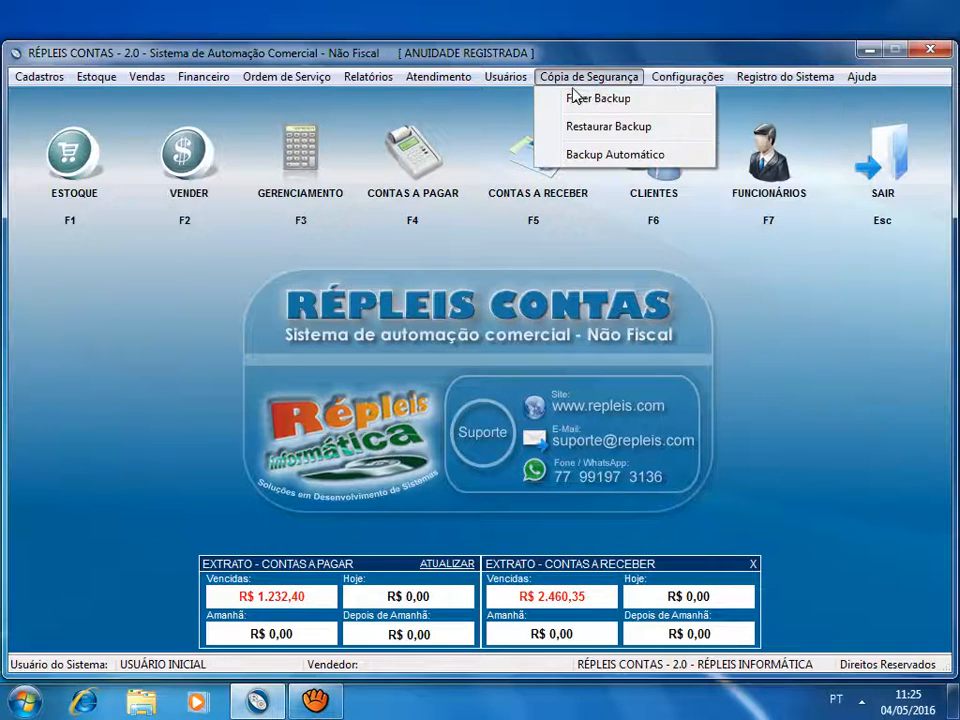
{"action": "mouse_move", "coordinate": [512, 82]}
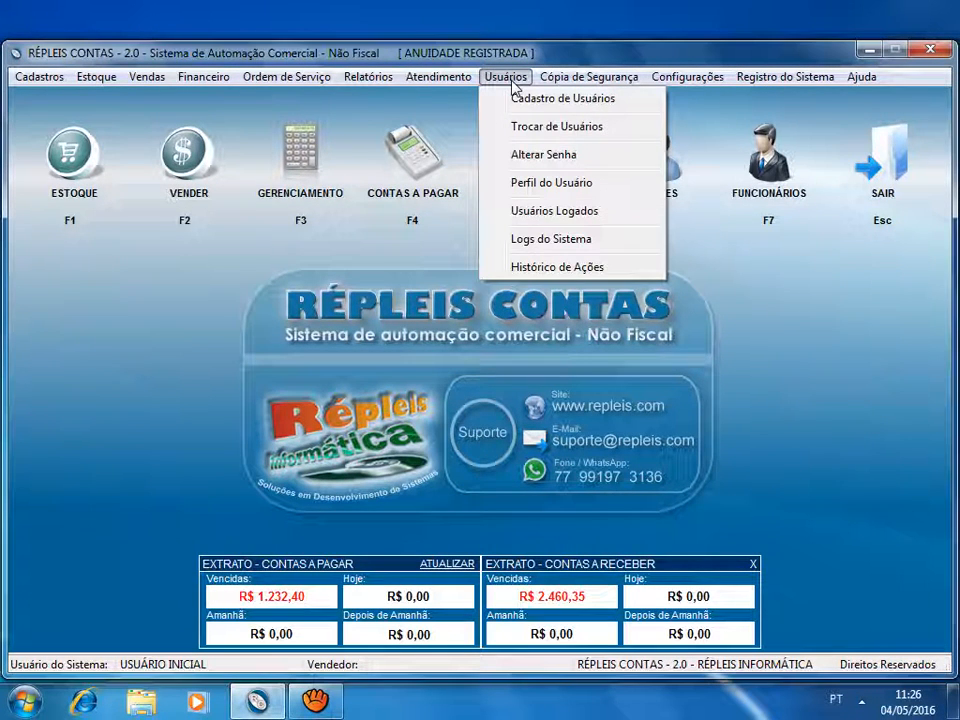
{"action": "left_click", "coordinate": [558, 190]}
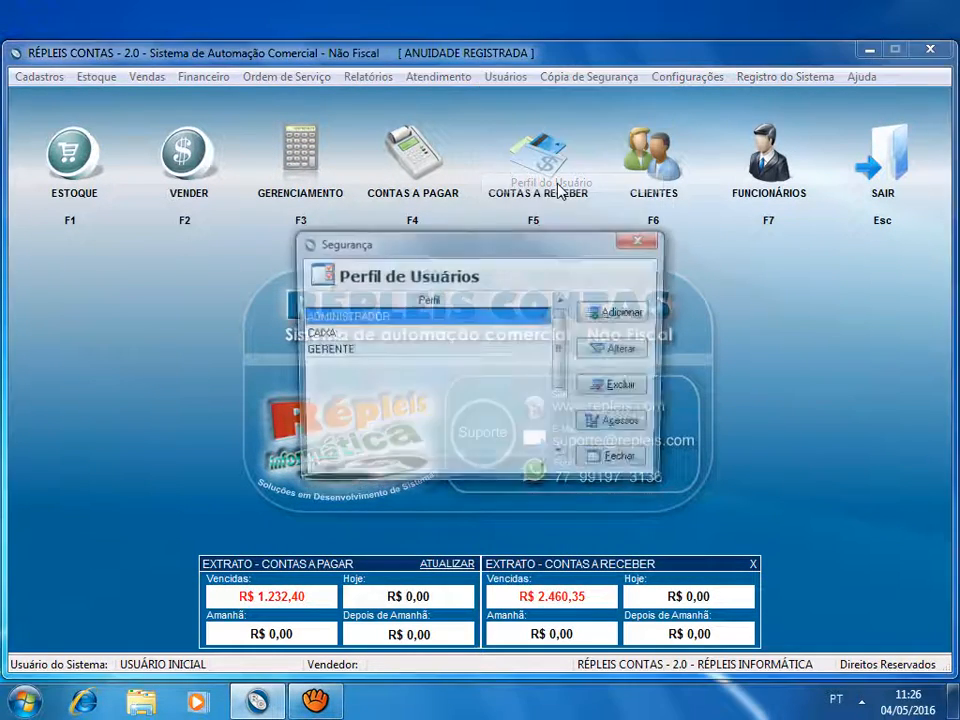
{"action": "left_click", "coordinate": [366, 341]}
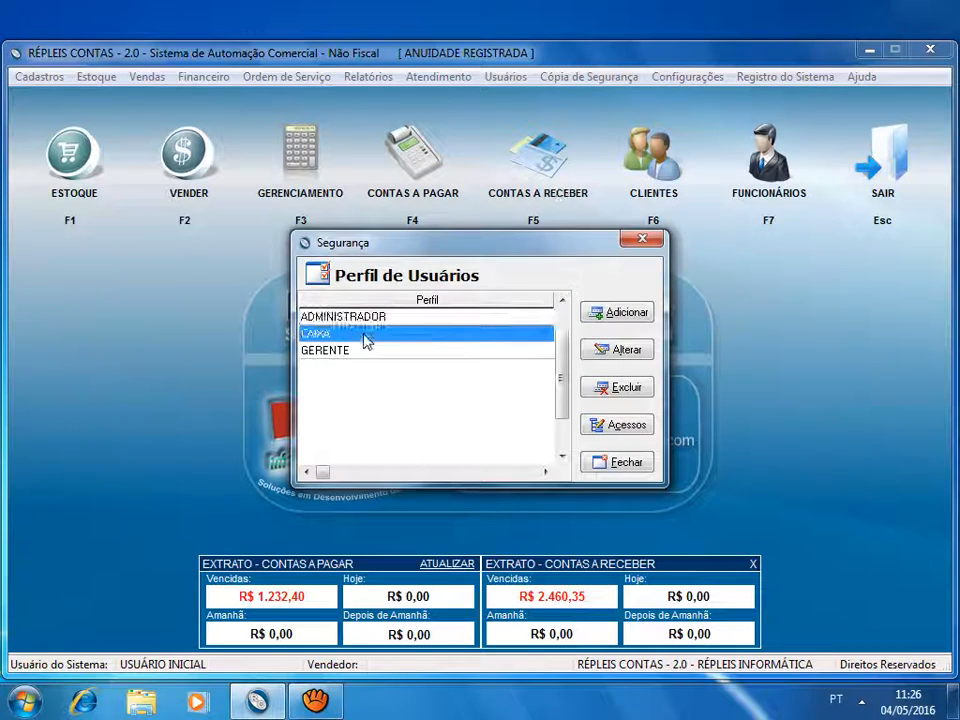
{"action": "left_click", "coordinate": [627, 425]}
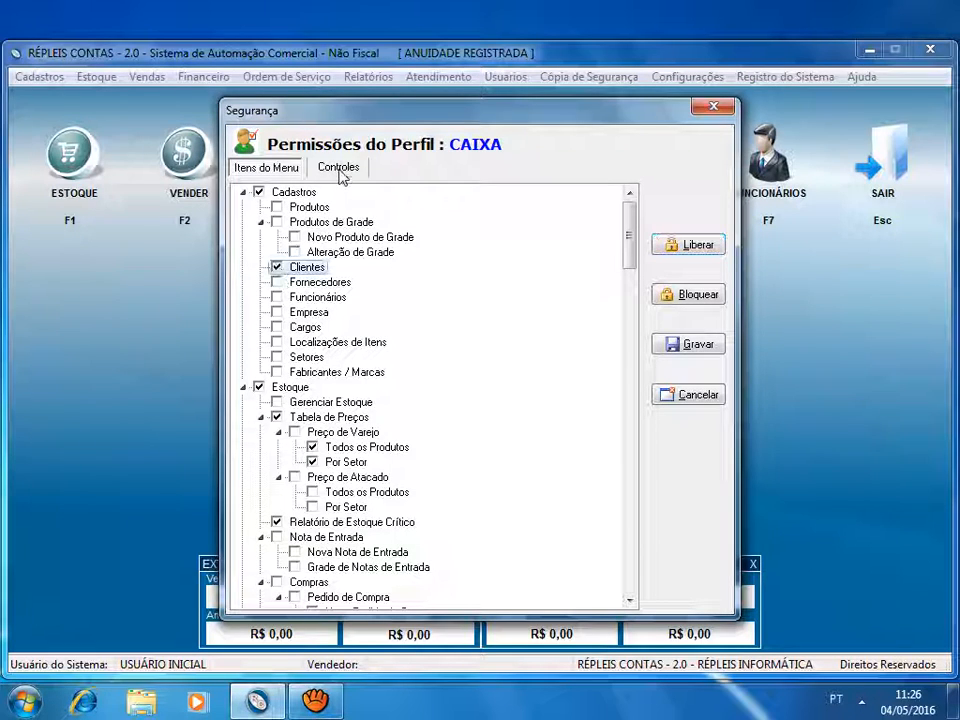
- Allow the CLIENTES - F6 and F6 controls for the CAIXA profile, save the permissions and close the profile list
{"action": "left_click", "coordinate": [338, 168]}
{"action": "left_click", "coordinate": [276, 207]}
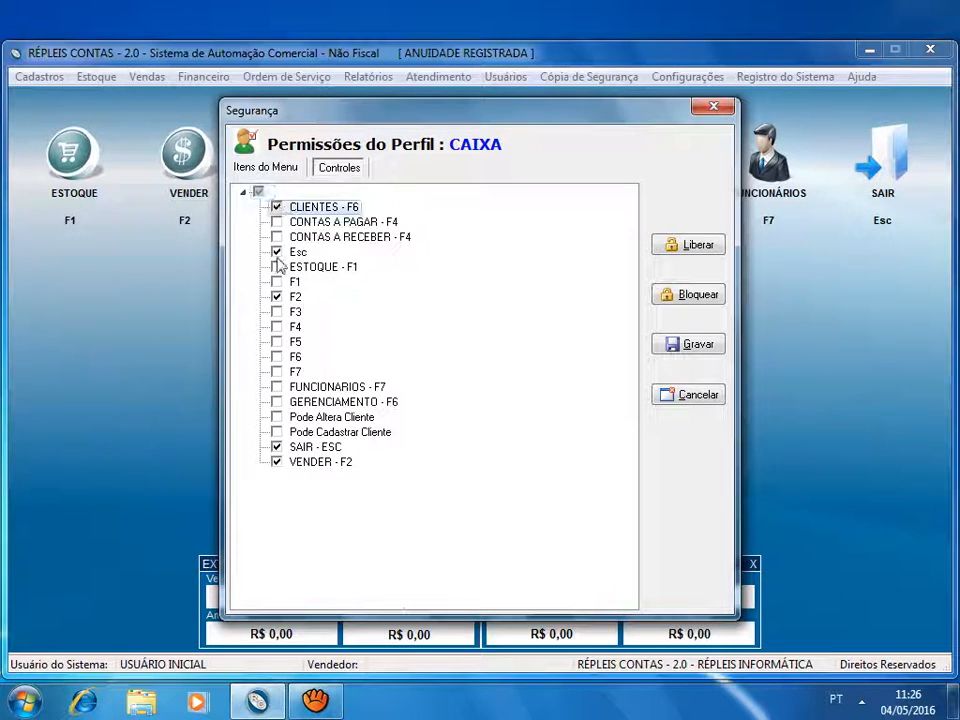
{"action": "left_click", "coordinate": [276, 357]}
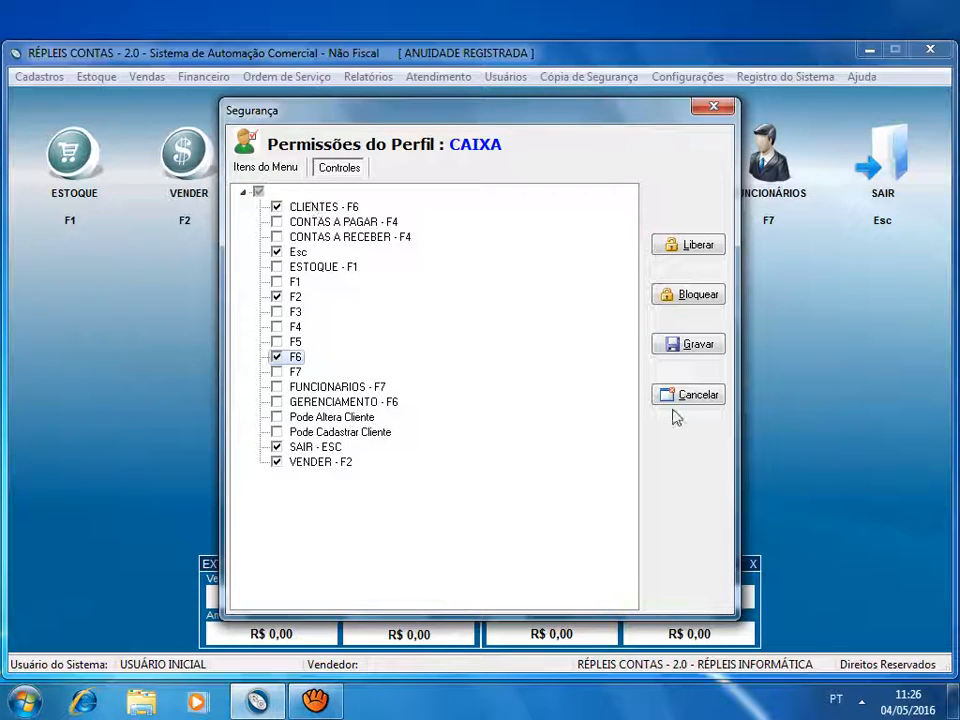
{"action": "left_click", "coordinate": [692, 345]}
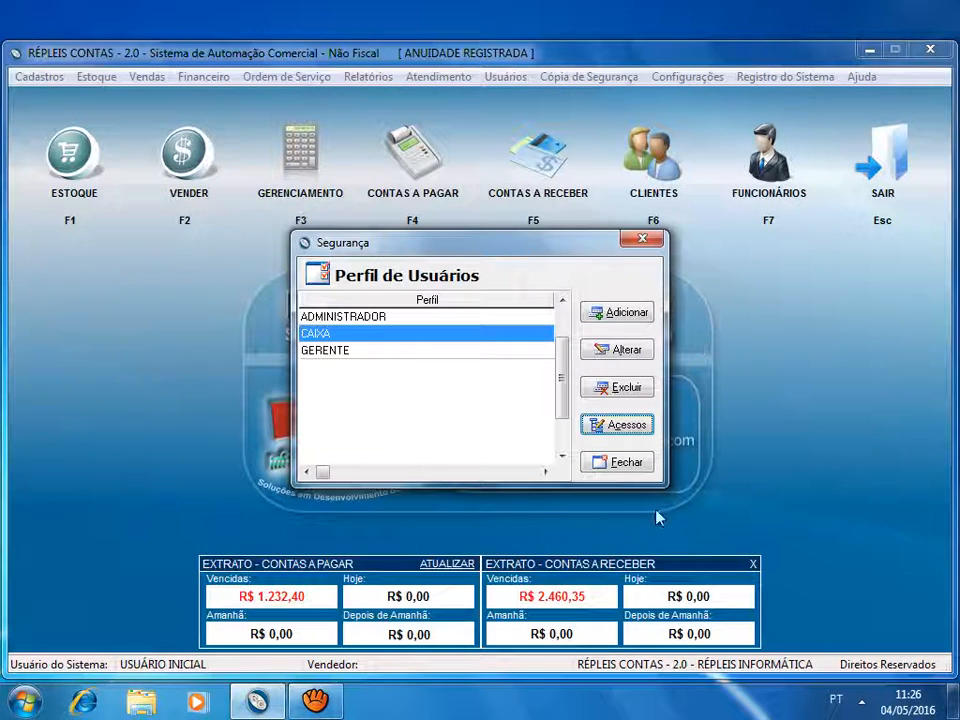
{"action": "left_click", "coordinate": [626, 462]}
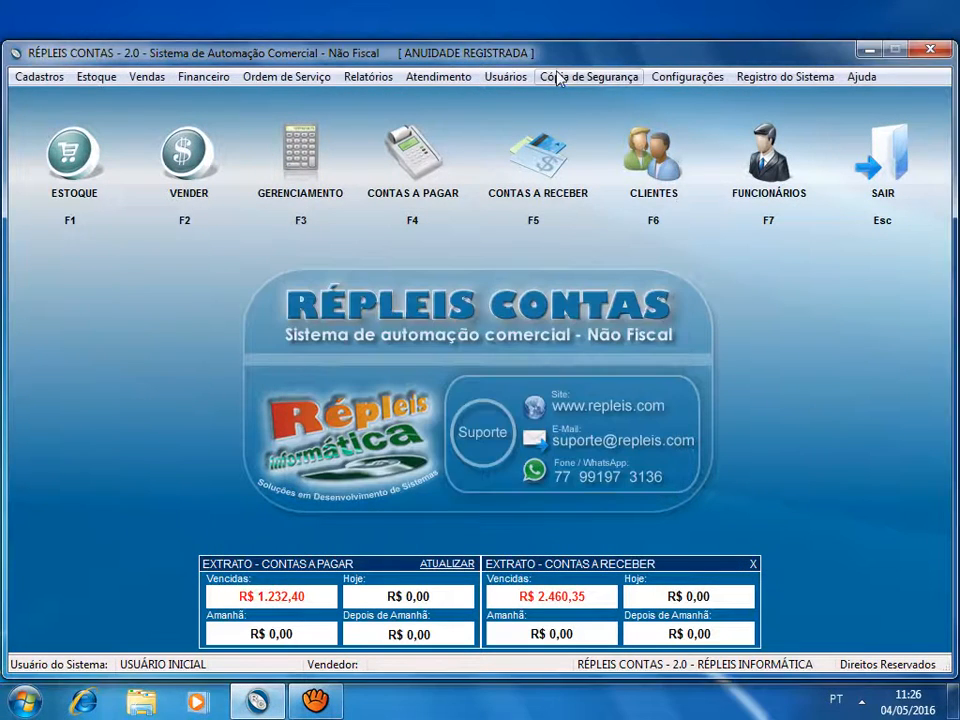
- Switch to the caixa user by entering its login and account password, and check that the client registration can be opened
{"action": "left_click", "coordinate": [505, 76]}
{"action": "left_click", "coordinate": [537, 126]}
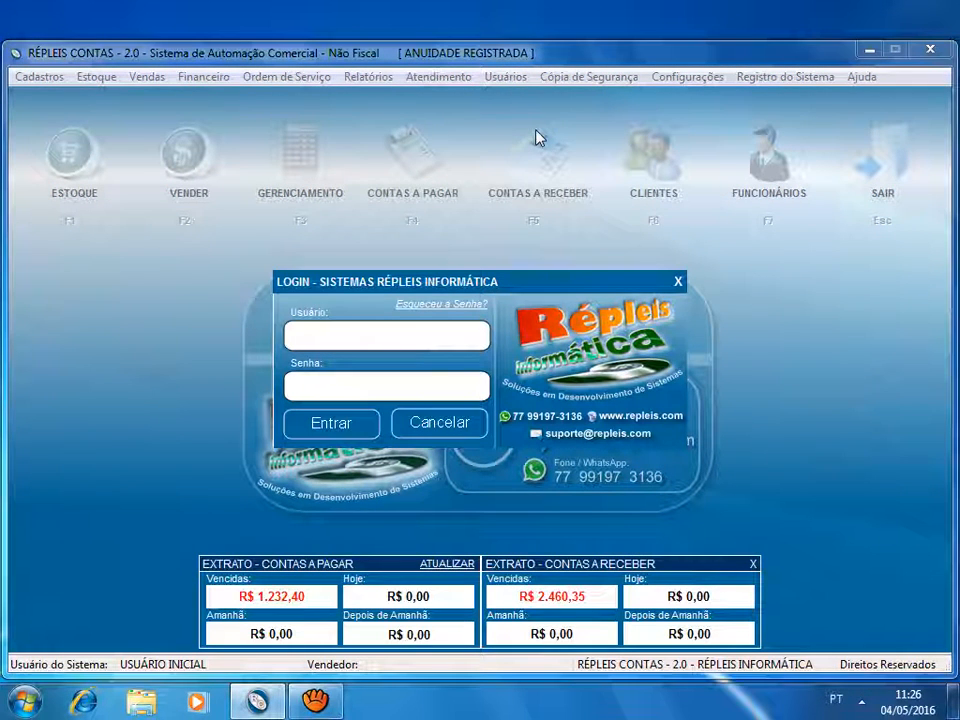
{"action": "type", "text": "caixa"}
{"action": "key", "text": "Tab"}
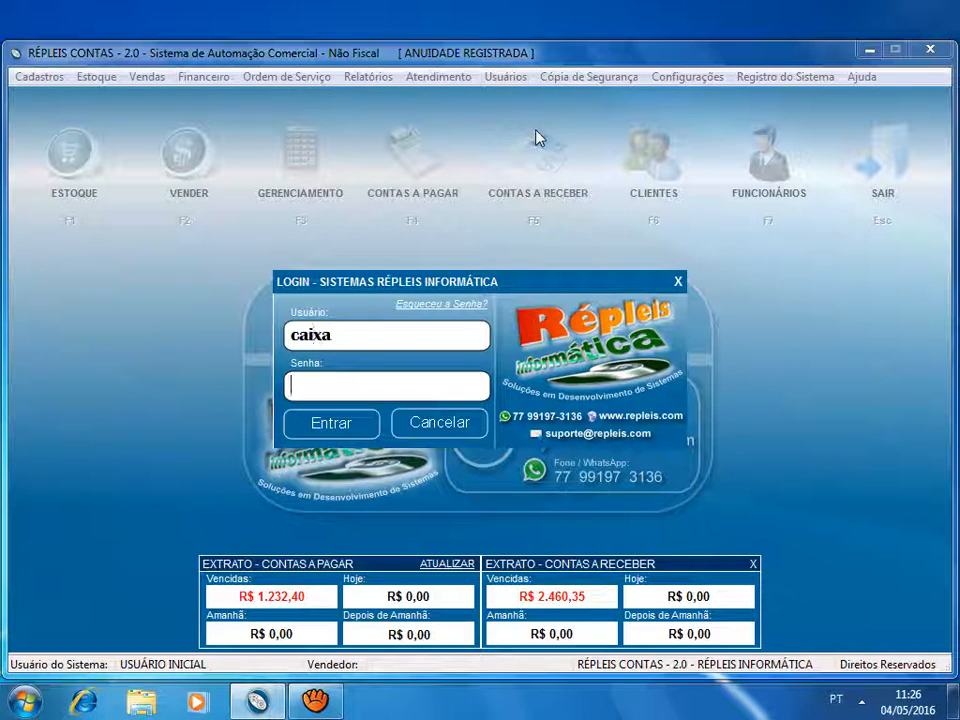
{"action": "type", "text": "******"}
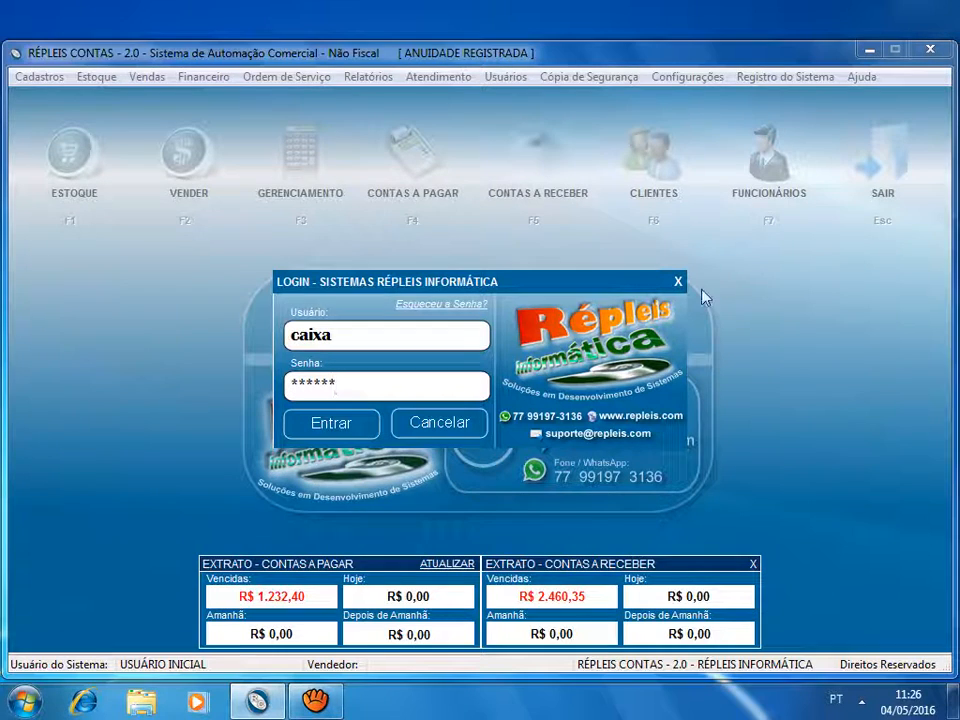
{"action": "left_click", "coordinate": [362, 421]}
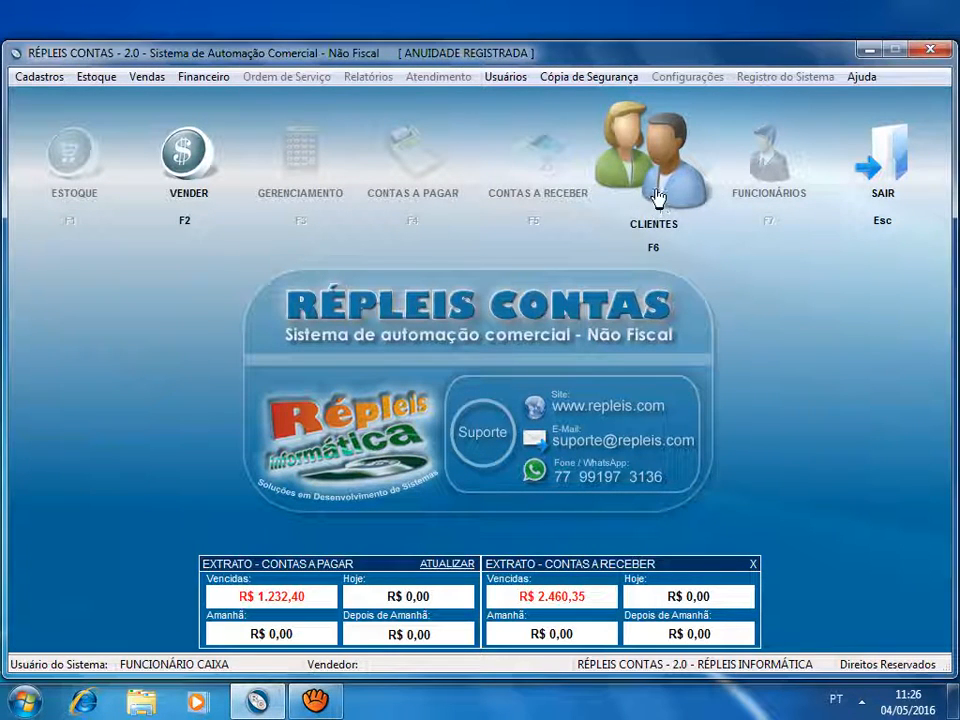
{"action": "left_click", "coordinate": [671, 182]}
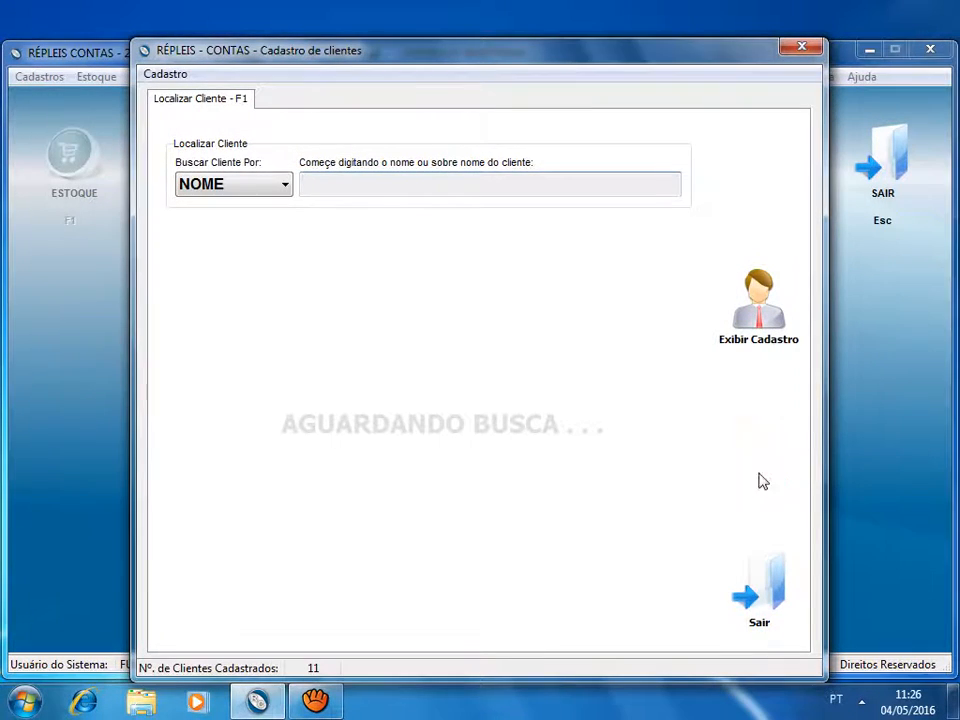
{"action": "left_click", "coordinate": [762, 585]}
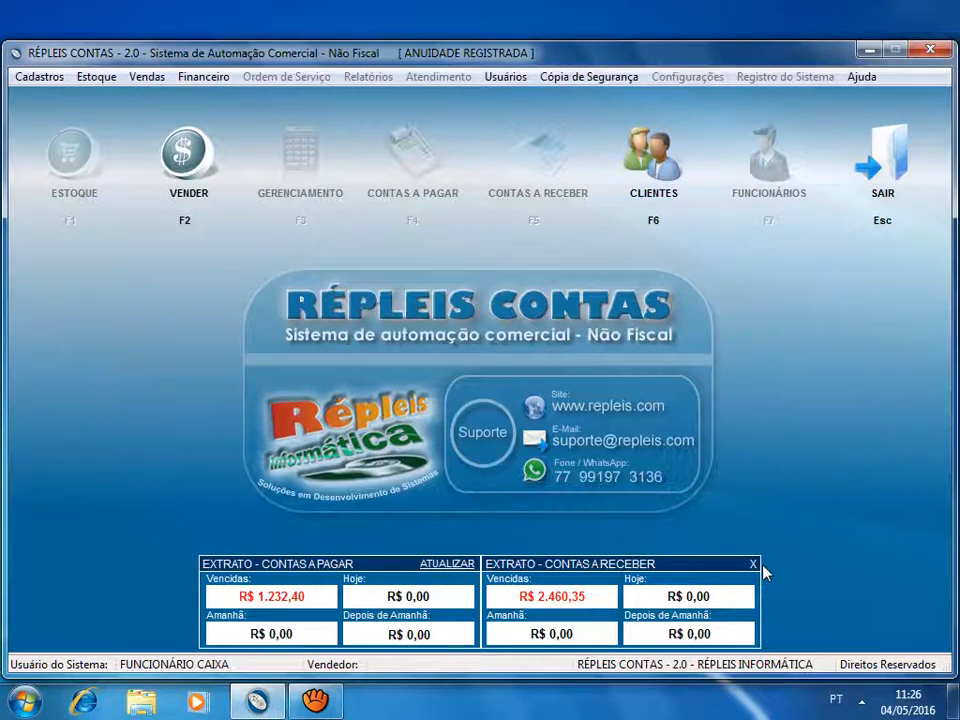
- Switch back to the master user by entering its login and account password
{"action": "left_click", "coordinate": [505, 77]}
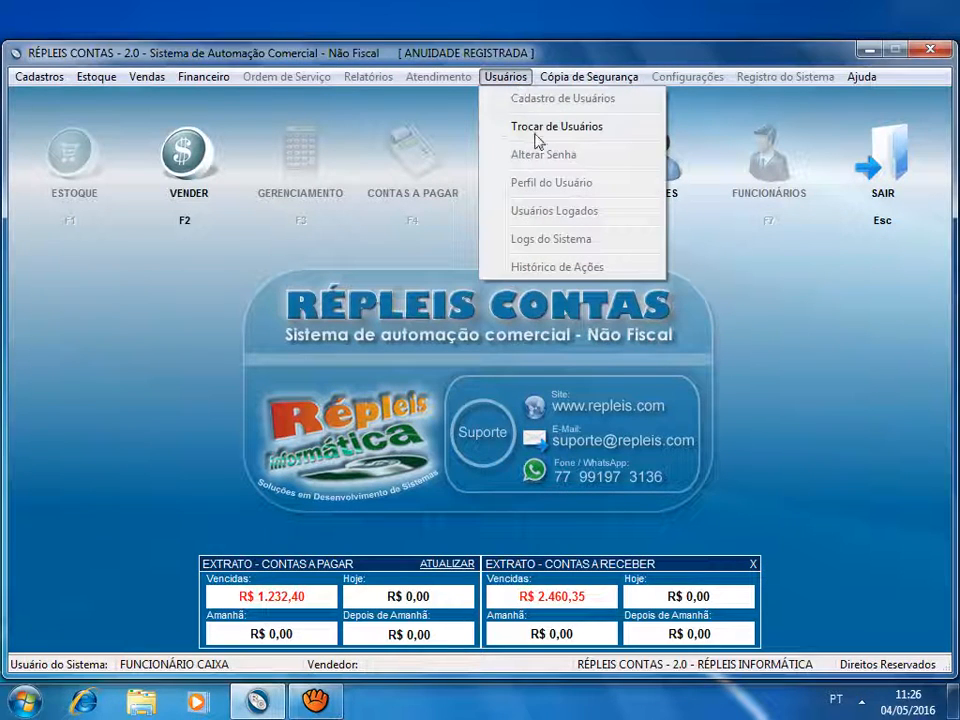
{"action": "left_click", "coordinate": [535, 133]}
{"action": "type", "text": "master"}
{"action": "key", "text": "Tab"}
{"action": "type", "text": "123456"}
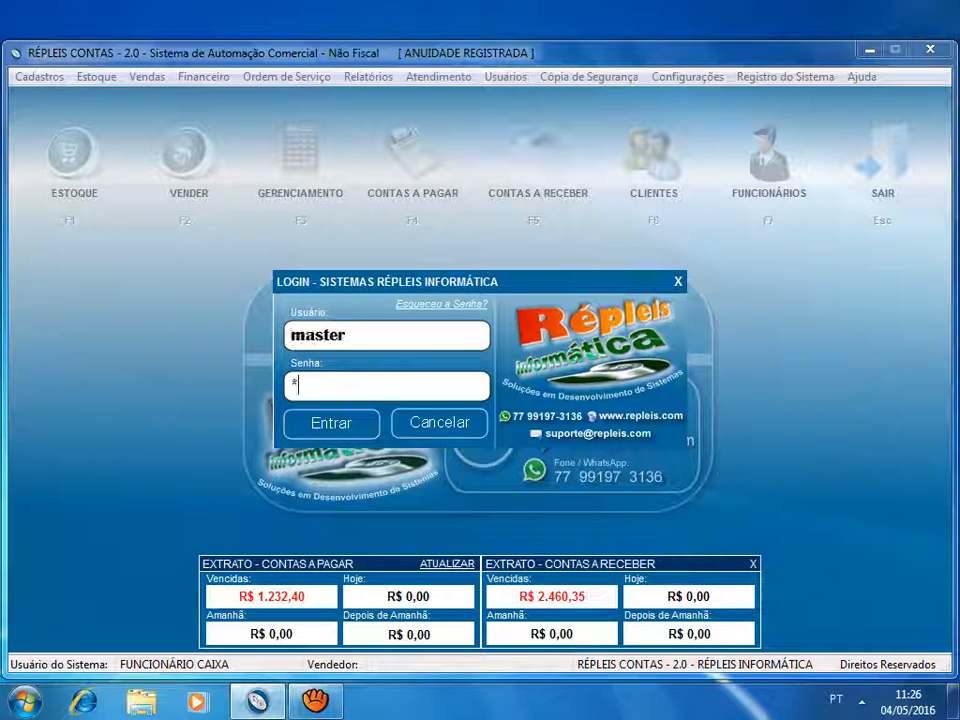
{"action": "key", "text": "Return"}
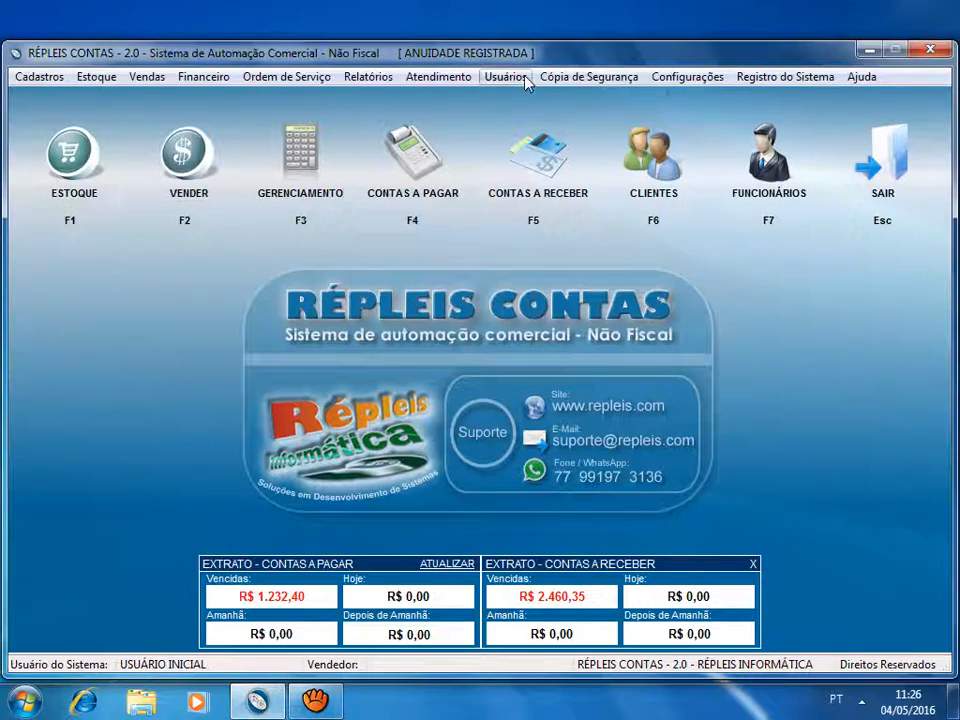
- Review the menu item permissions of the FUNCIONÁRIO CAIXA user without changing them, and close the user registration
{"action": "left_click", "coordinate": [524, 78]}
{"action": "left_click", "coordinate": [533, 101]}
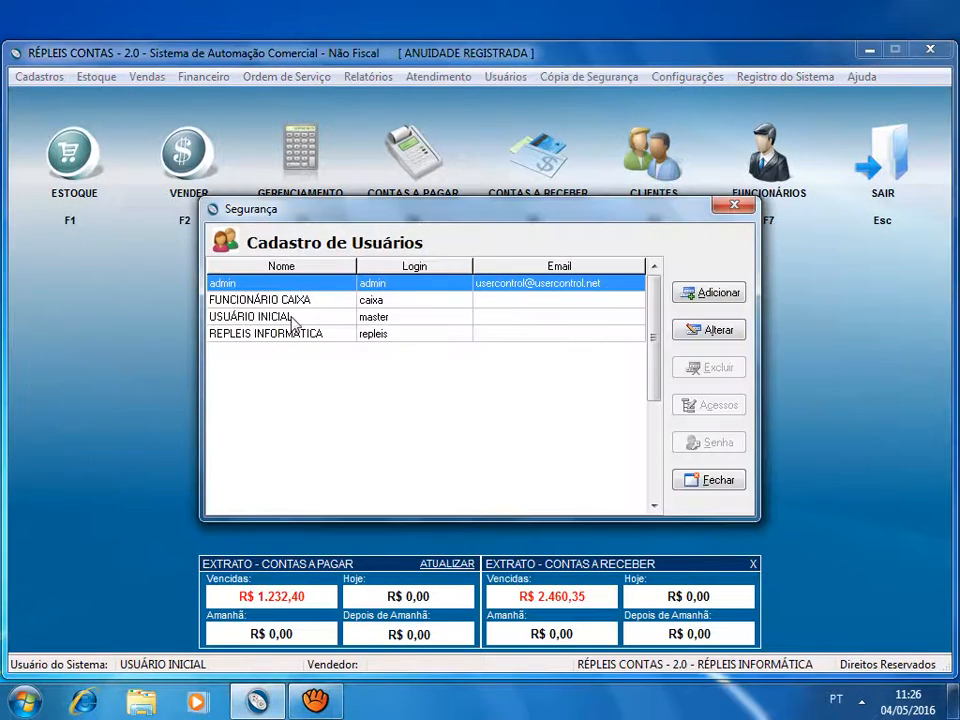
{"action": "left_click", "coordinate": [290, 301]}
{"action": "left_click", "coordinate": [716, 402]}
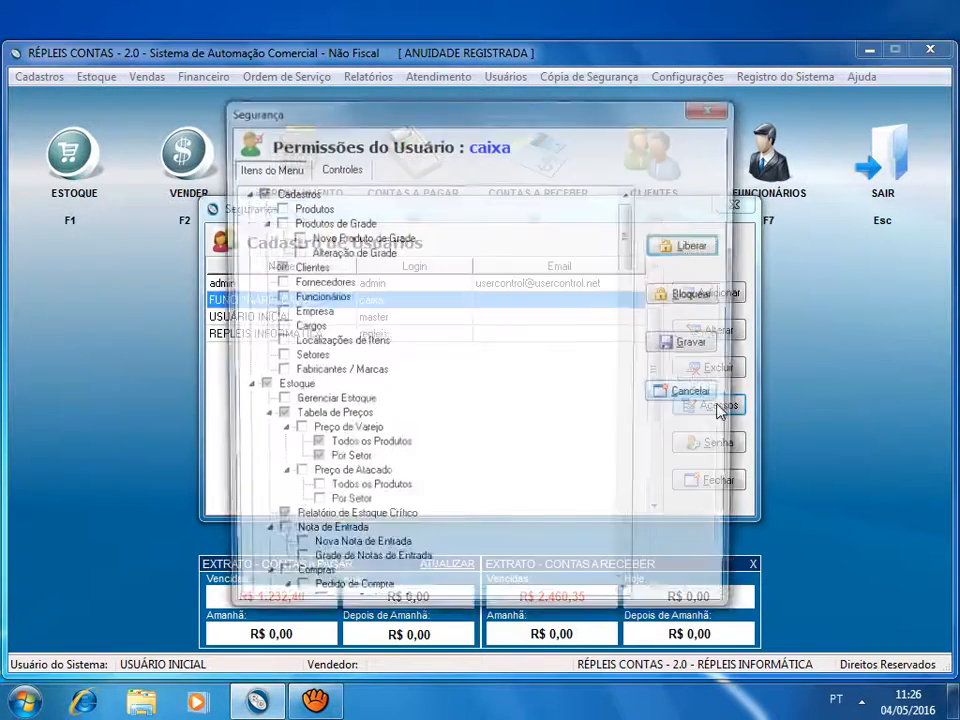
{"action": "scroll", "coordinate": [645, 253], "scroll_direction": "down", "scroll_amount": 20}
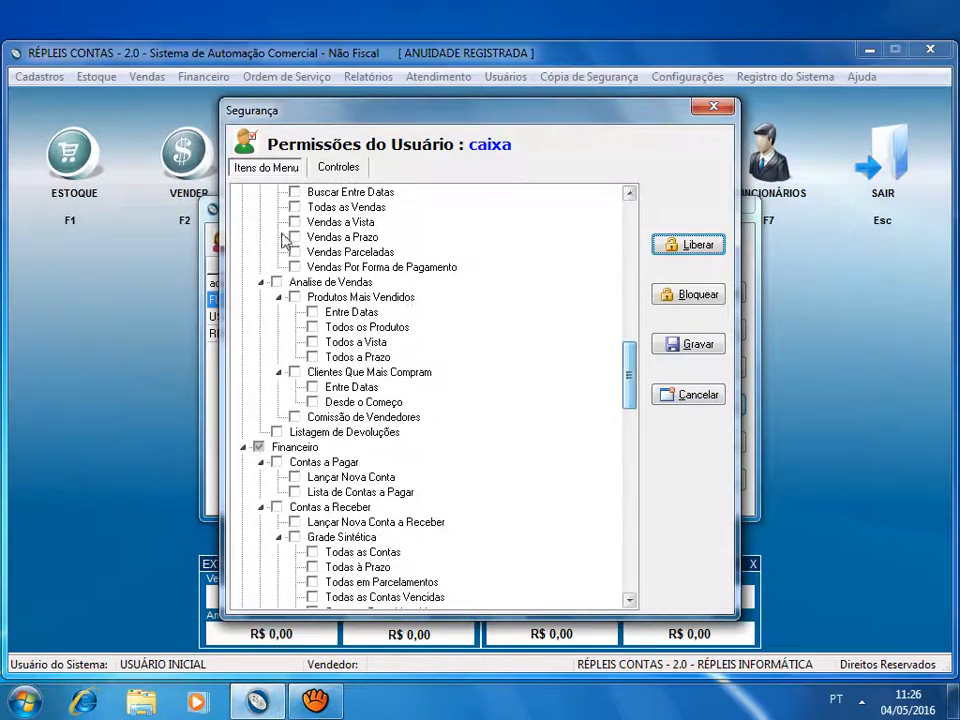
{"action": "left_click_drag", "start_coordinate": [628, 379], "coordinate": [602, 216]}
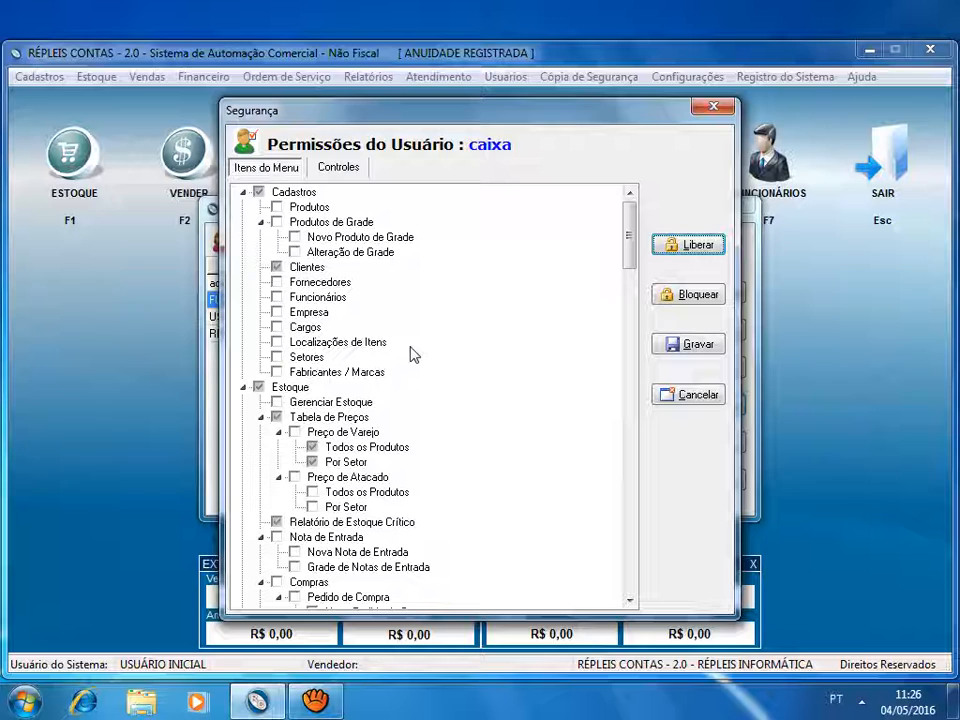
{"action": "left_click", "coordinate": [699, 403]}
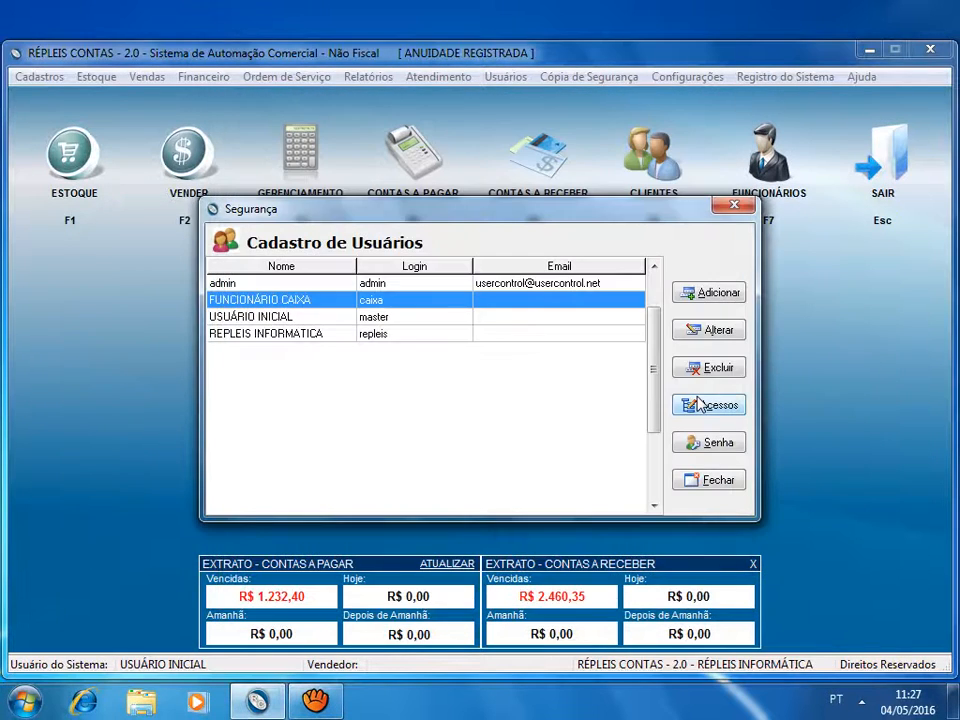
{"action": "left_click", "coordinate": [709, 484]}
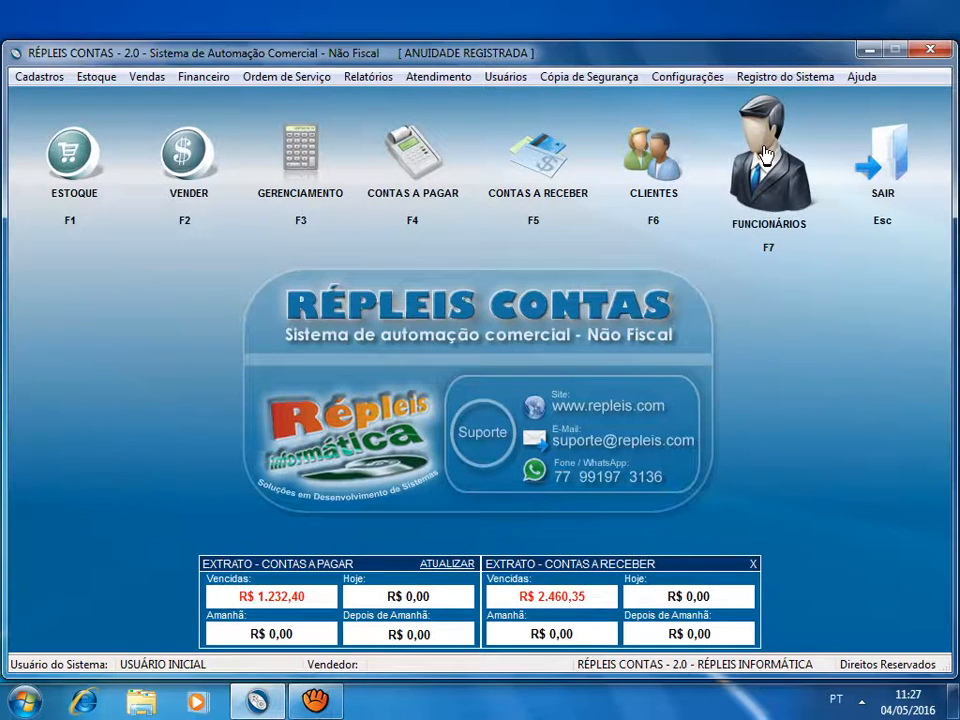
- List all employees and examine the PDV access settings in the FUNCIONÁRIO CAIXA record, including its type, and close the registration
{"action": "left_click", "coordinate": [770, 190]}
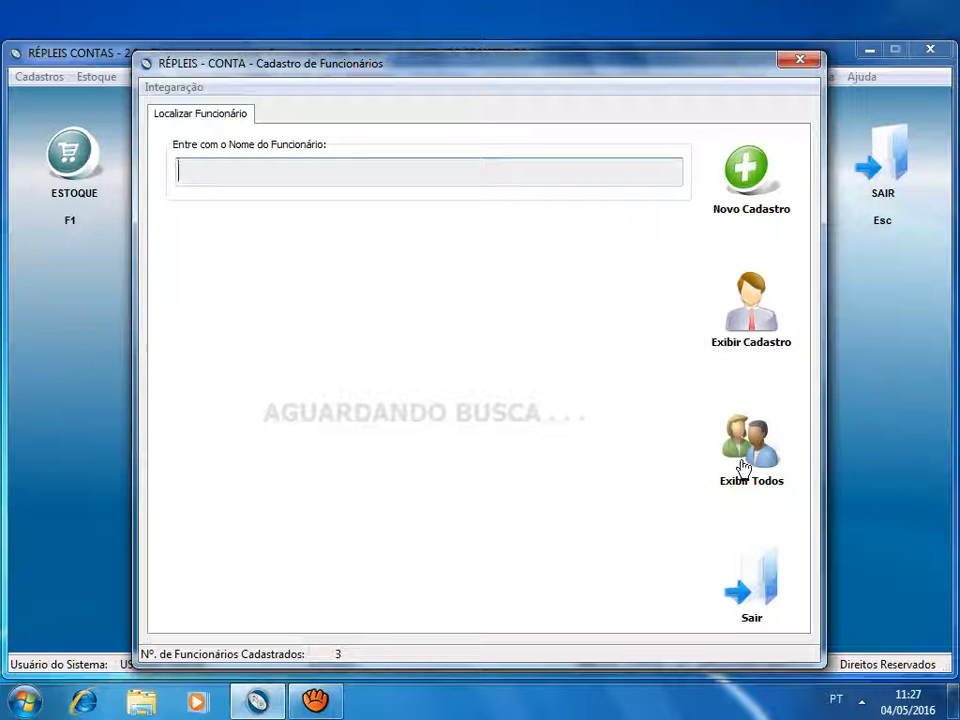
{"action": "left_click", "coordinate": [757, 448]}
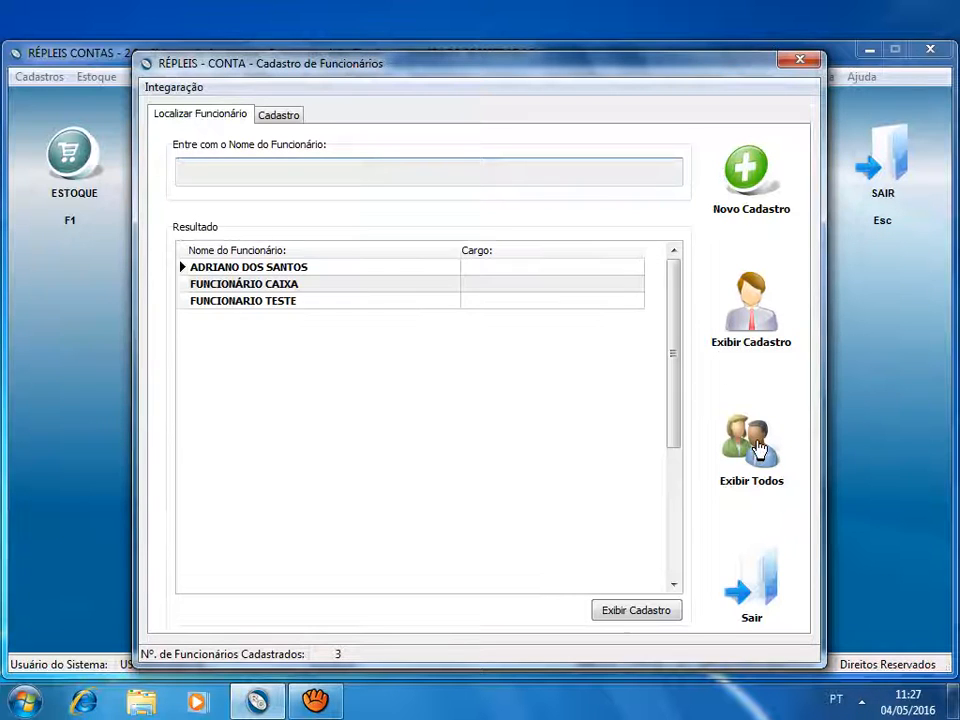
{"action": "left_click", "coordinate": [290, 285]}
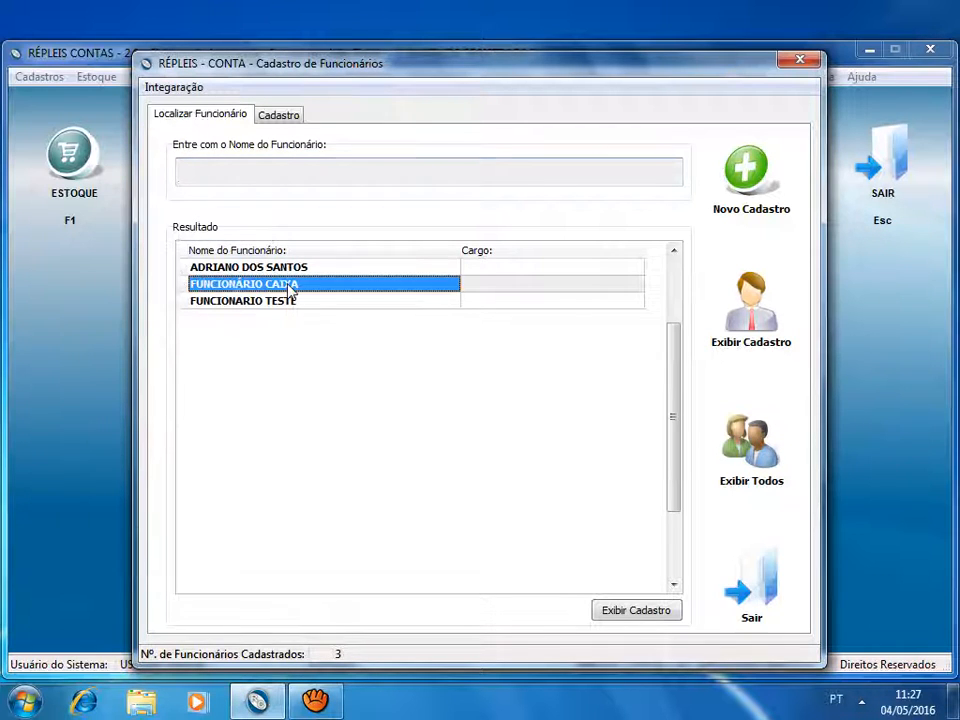
{"action": "left_click", "coordinate": [278, 115]}
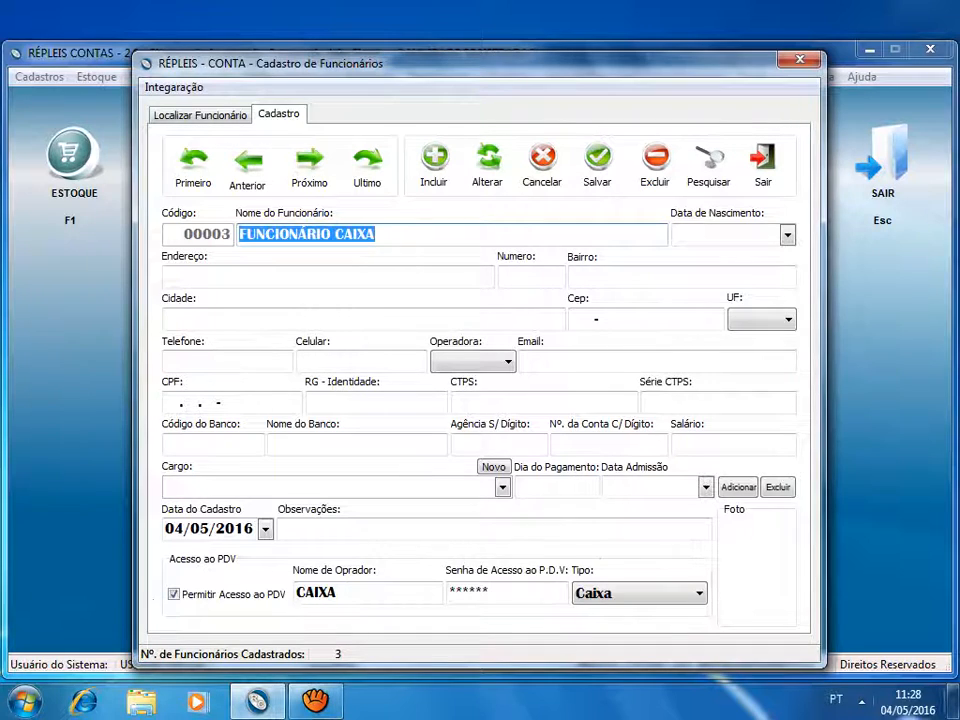
{"action": "left_click", "coordinate": [620, 596]}
{"action": "left_click", "coordinate": [621, 598]}
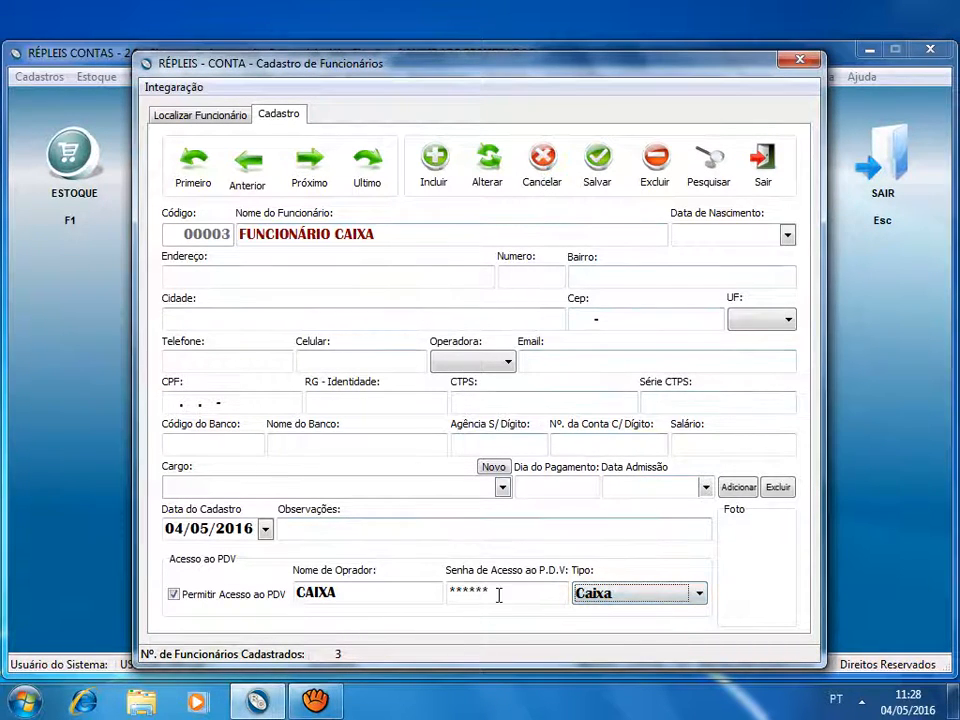
{"action": "left_click", "coordinate": [763, 158]}
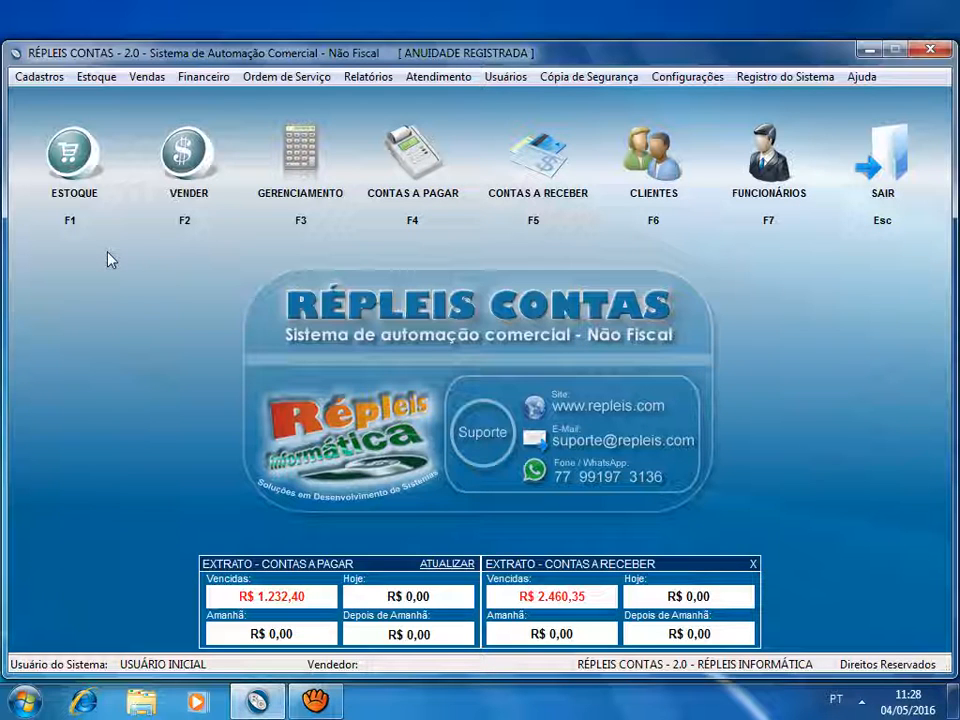
- Dismiss the seller login for sales and switch to the caixa user by entering its login and account password
{"action": "left_click", "coordinate": [212, 172]}
{"action": "left_click", "coordinate": [620, 388]}
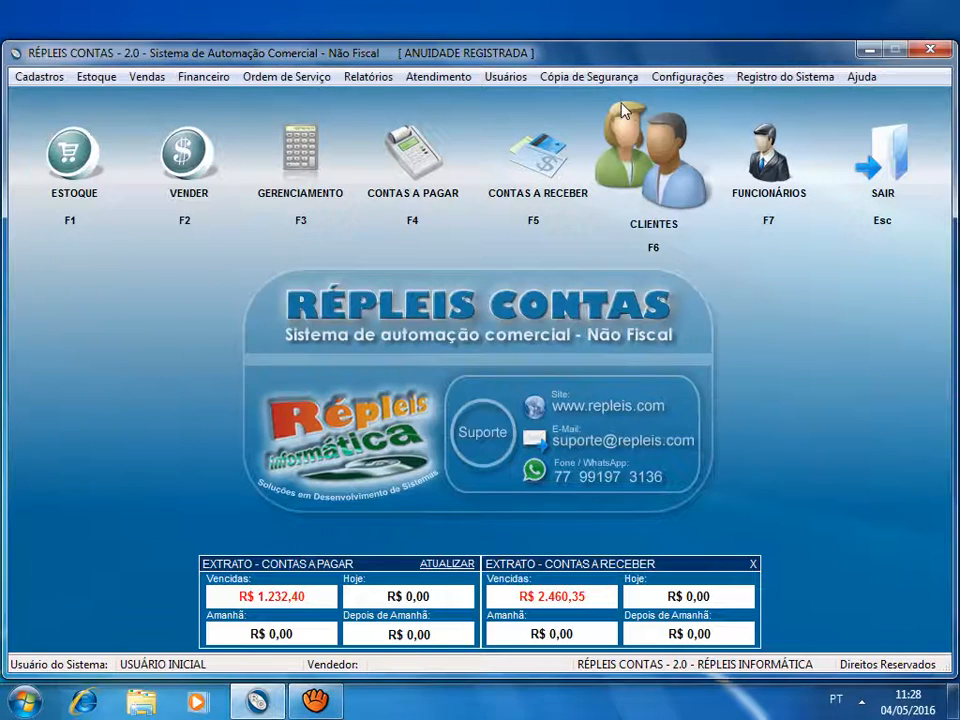
{"action": "left_click", "coordinate": [612, 78]}
{"action": "mouse_move", "coordinate": [489, 79]}
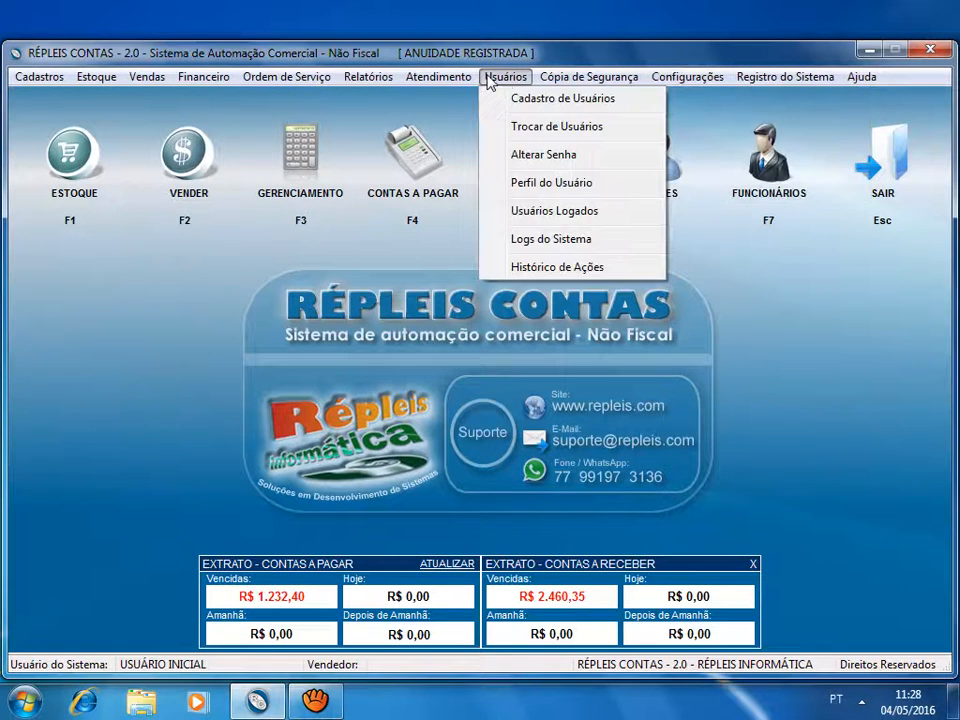
{"action": "left_click", "coordinate": [520, 128]}
{"action": "type", "text": "caixa"}
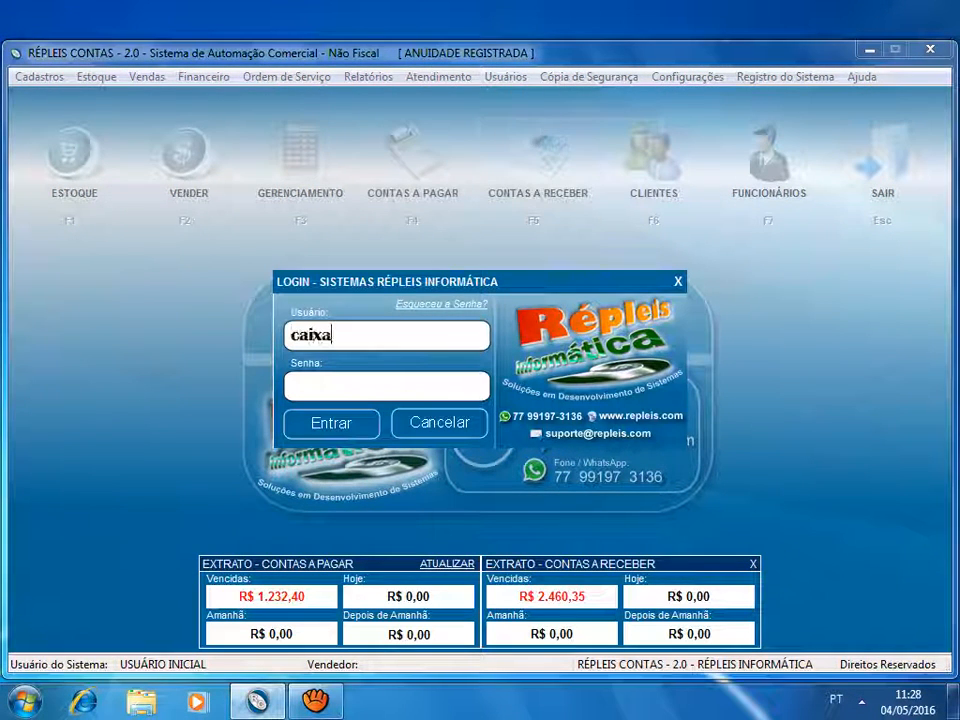
{"action": "key", "text": "Tab"}
{"action": "type", "text": "******"}
{"action": "key", "text": "Return"}
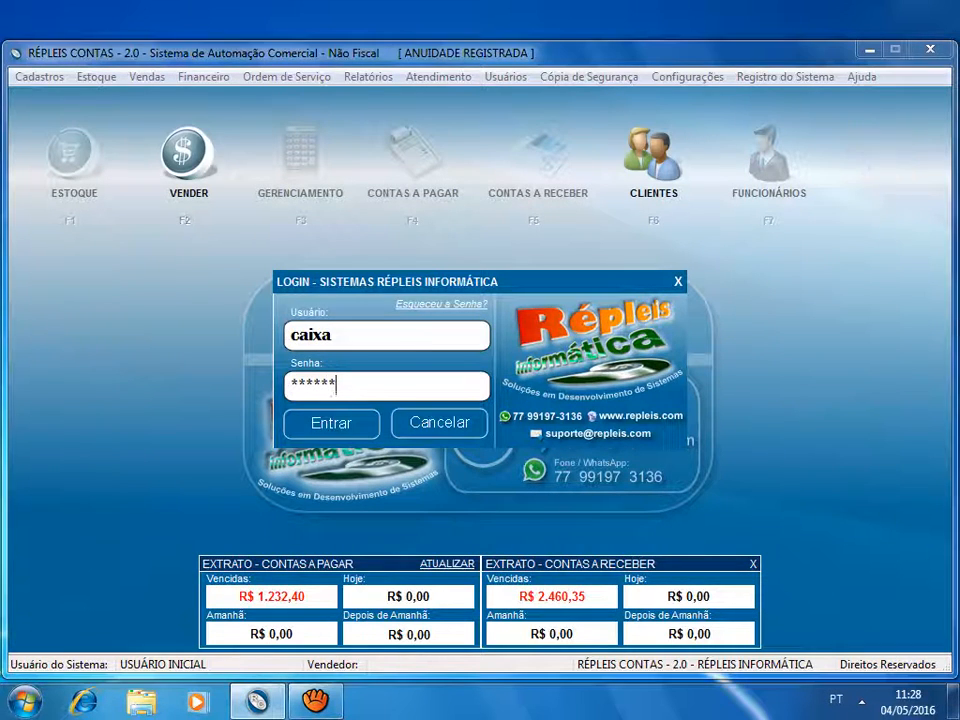
- Open the seller login for sales as the cashier, try selecting another employee as Vendedor, and cancel the login
{"action": "left_click", "coordinate": [199, 128]}
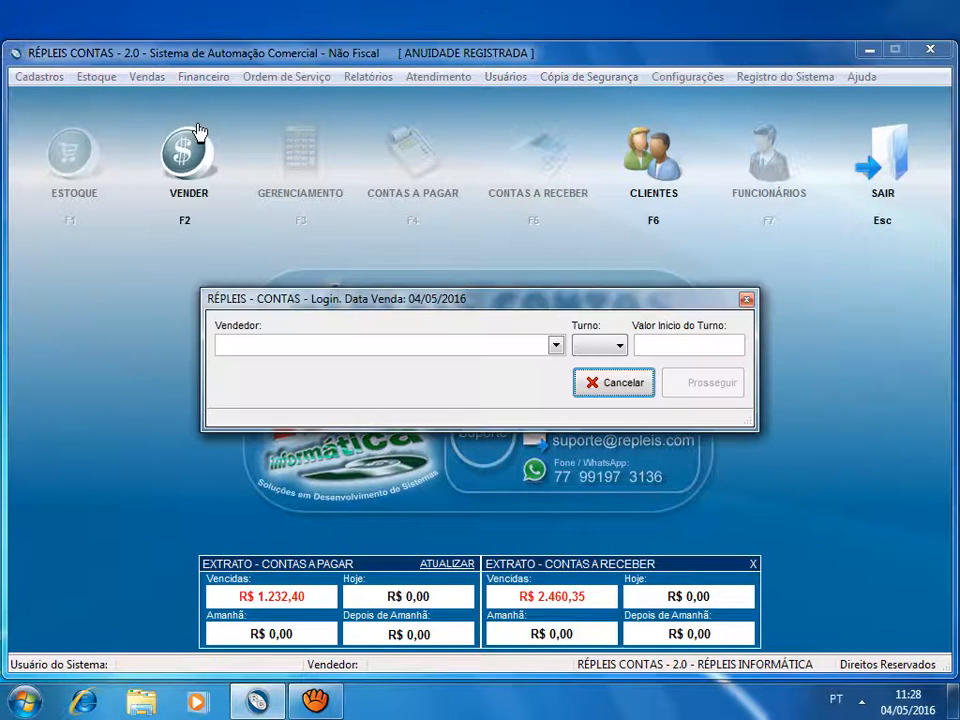
{"action": "left_click", "coordinate": [441, 343]}
{"action": "left_click", "coordinate": [443, 349]}
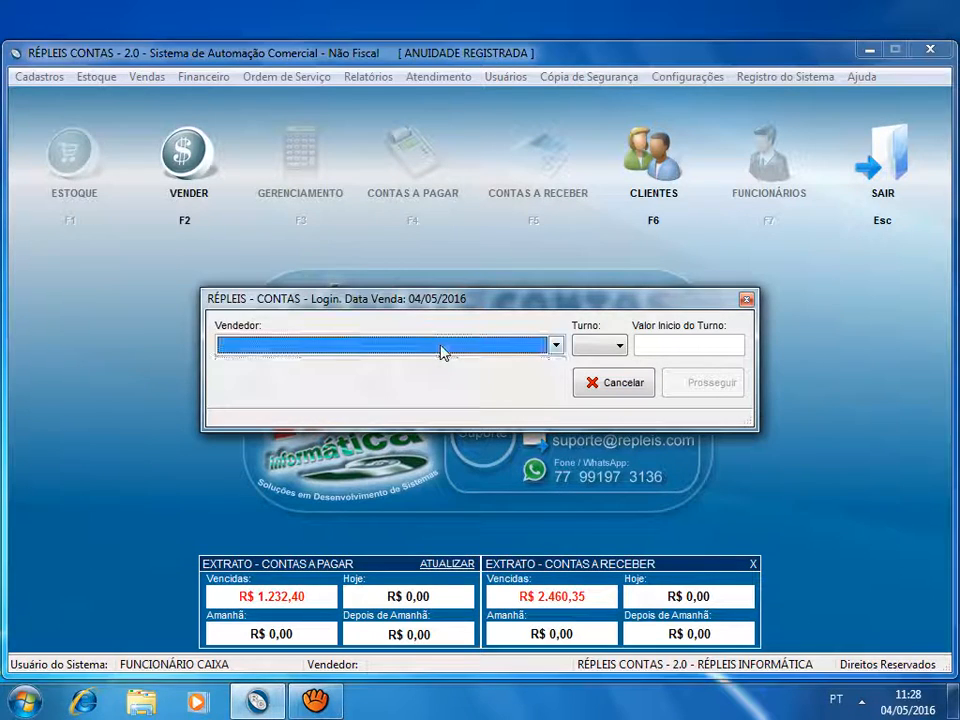
{"action": "left_click", "coordinate": [443, 349]}
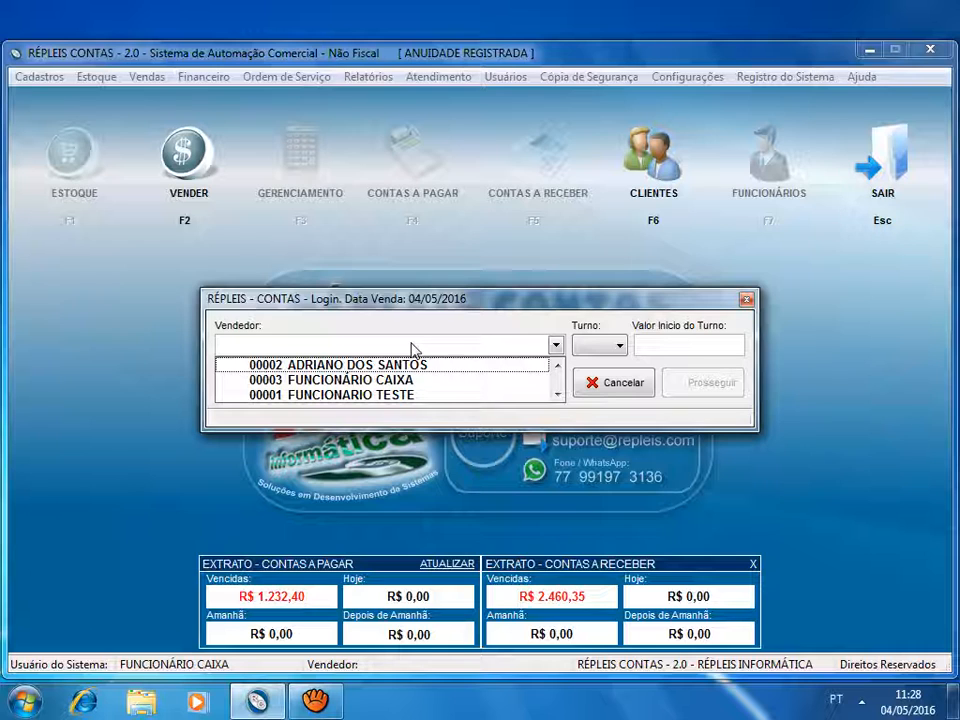
{"action": "left_click", "coordinate": [417, 366]}
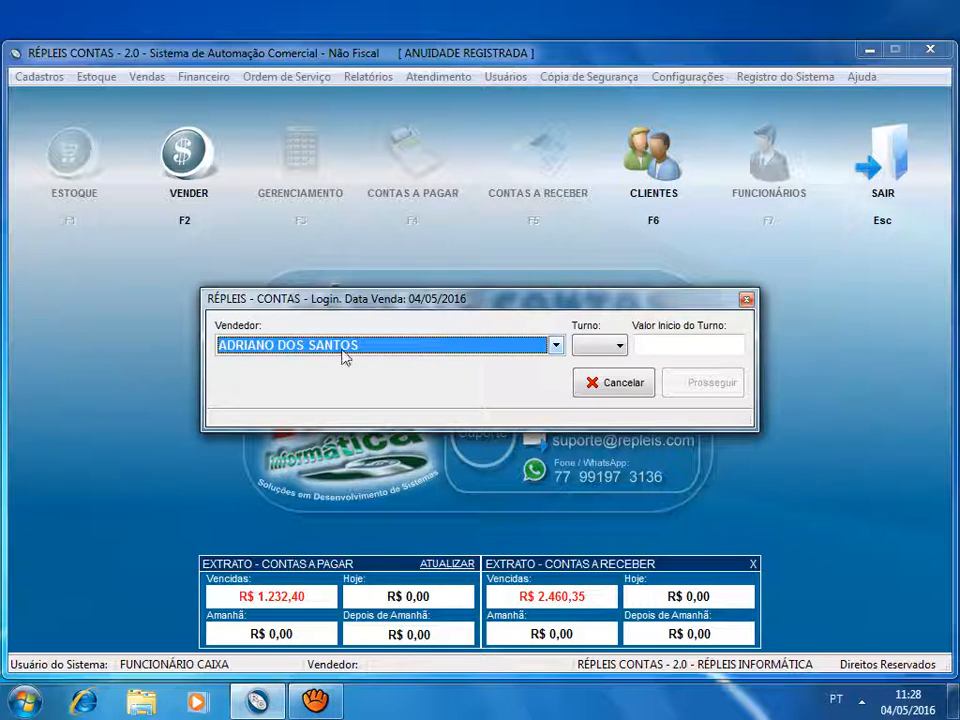
{"action": "left_click", "coordinate": [374, 348]}
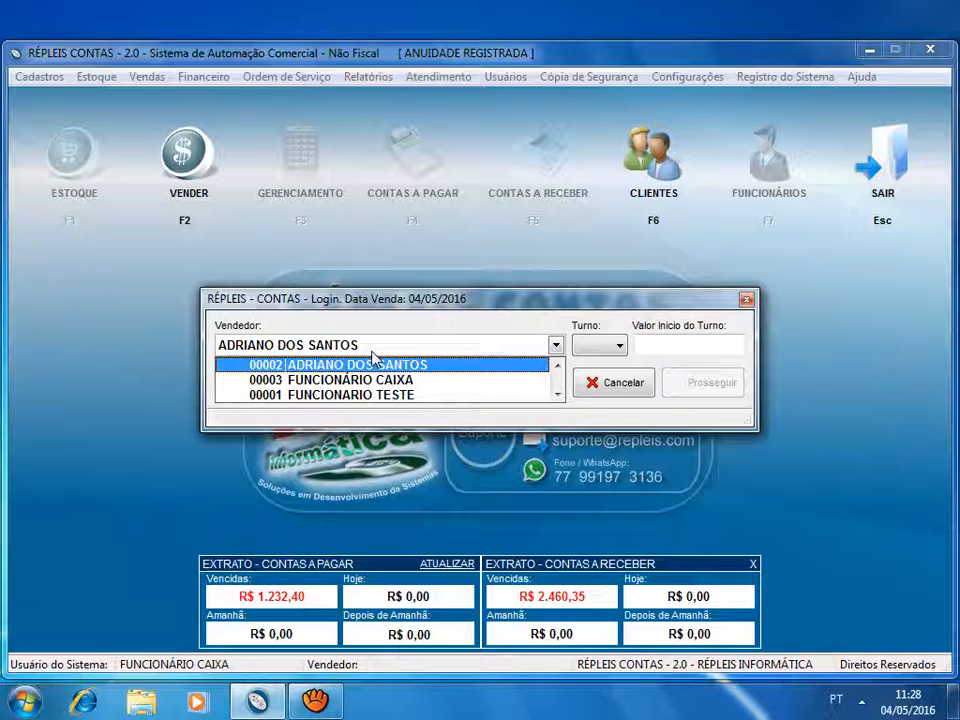
{"action": "left_click", "coordinate": [610, 382]}
- Log back in as the master user with its account password
{"action": "left_click", "coordinate": [505, 76]}
{"action": "left_click", "coordinate": [528, 128]}
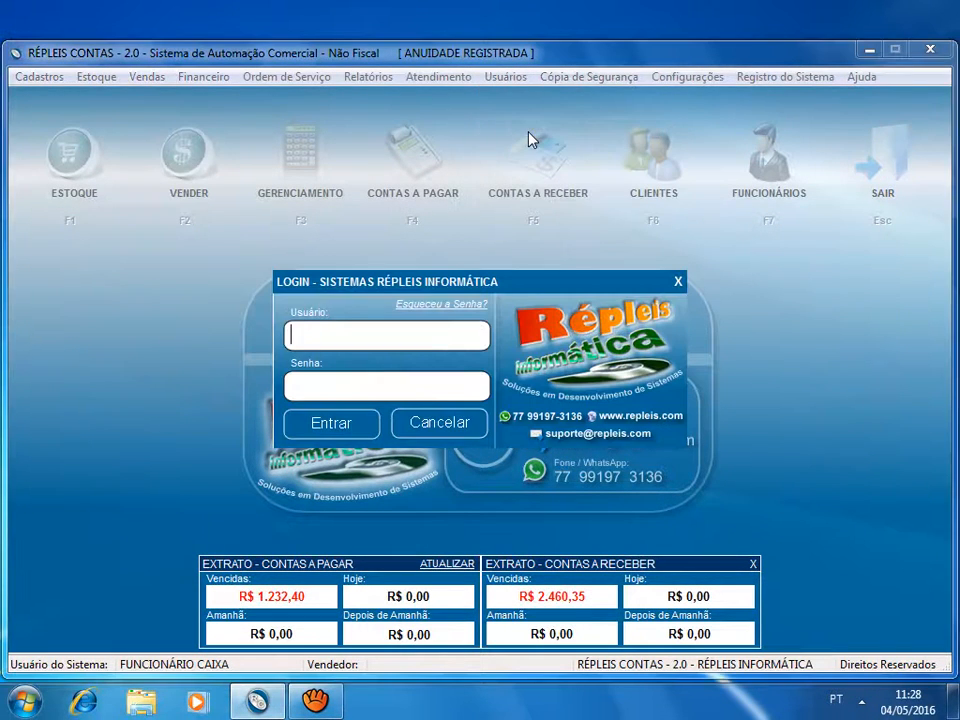
{"action": "type", "text": "master"}
{"action": "key", "text": "Tab"}
{"action": "type", "text": "****"}
{"action": "key", "text": "Return"}
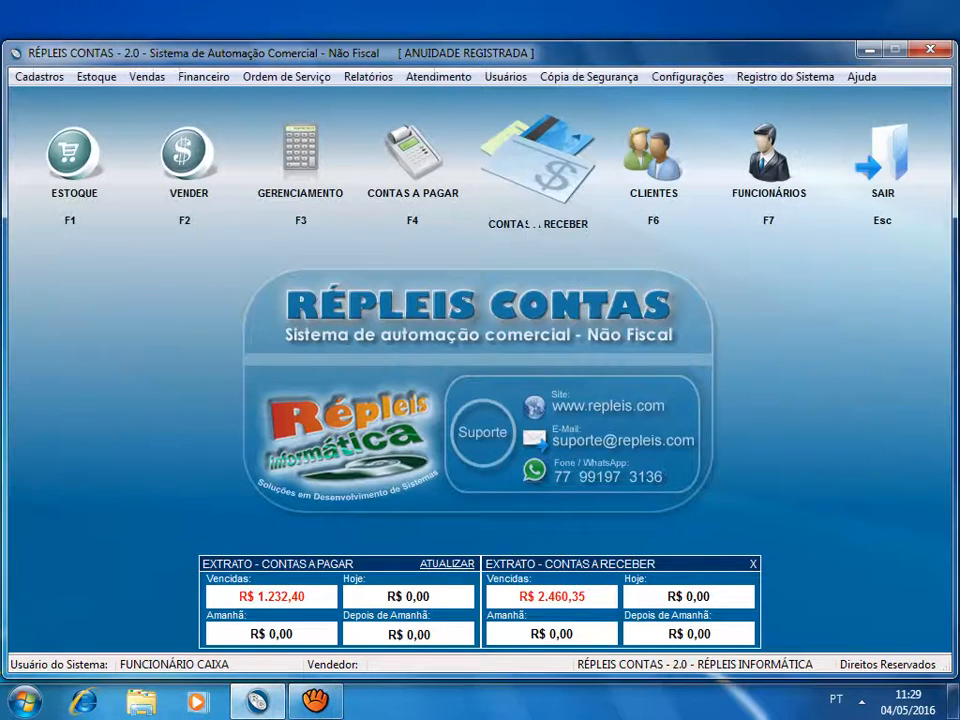
- Set Tipo de Login de Vendedor to Usuário e Senha in the general configuration's security settings and save the change
{"action": "left_click", "coordinate": [687, 78]}
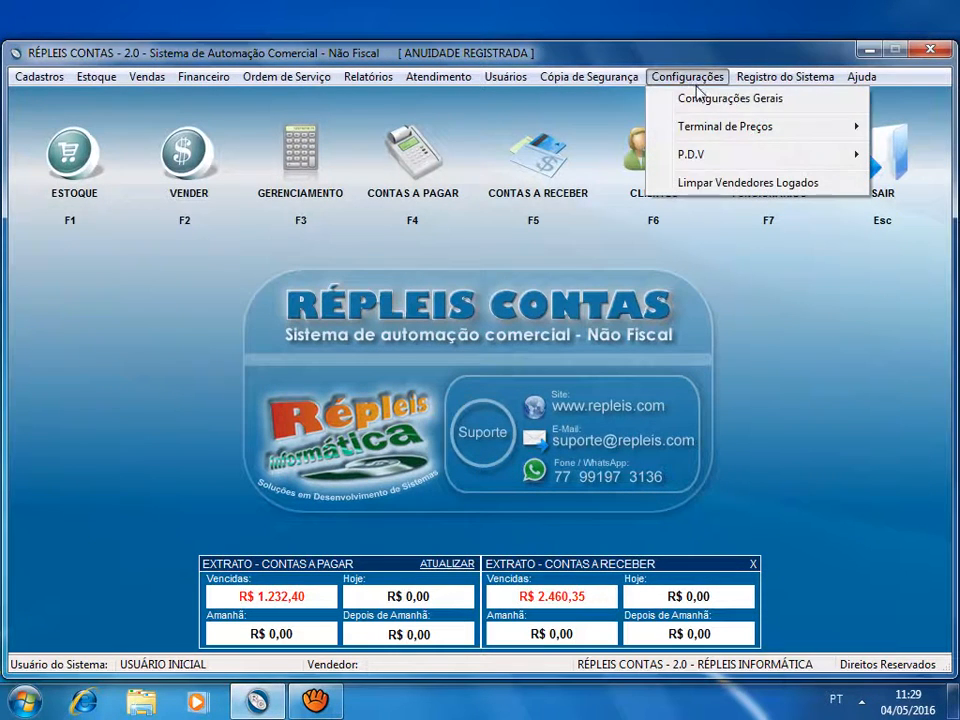
{"action": "left_click", "coordinate": [700, 100]}
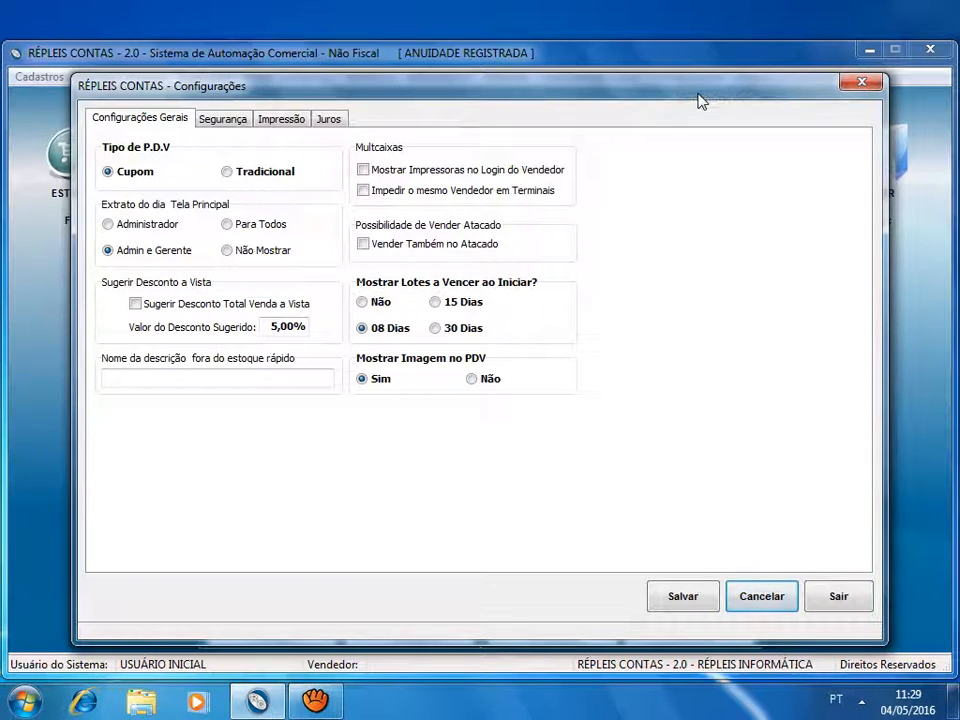
{"action": "left_click", "coordinate": [221, 121]}
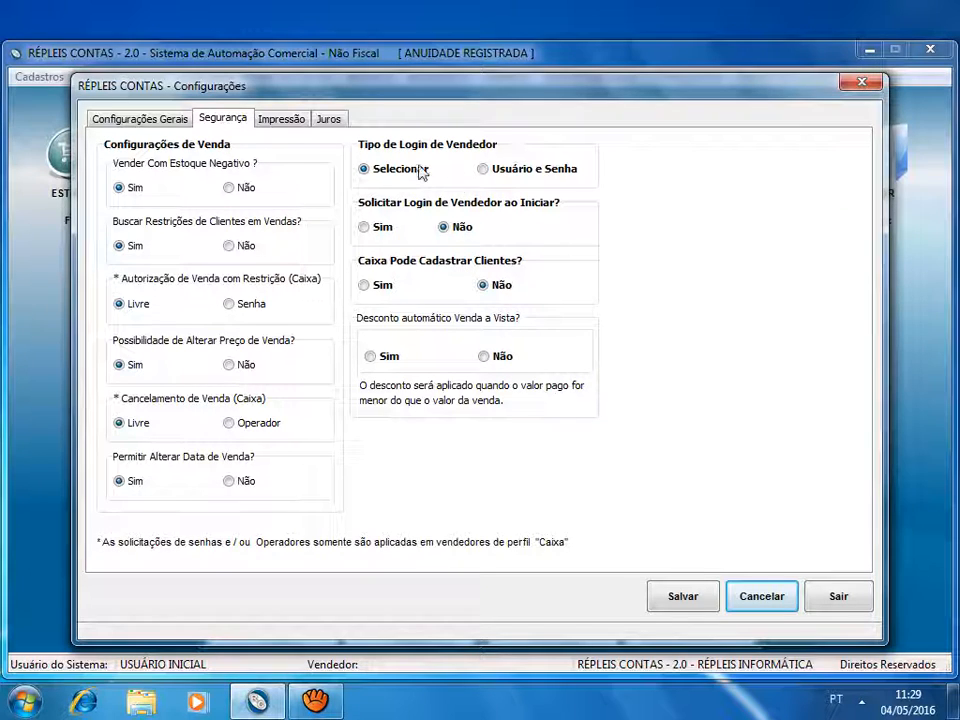
{"action": "left_click", "coordinate": [490, 174]}
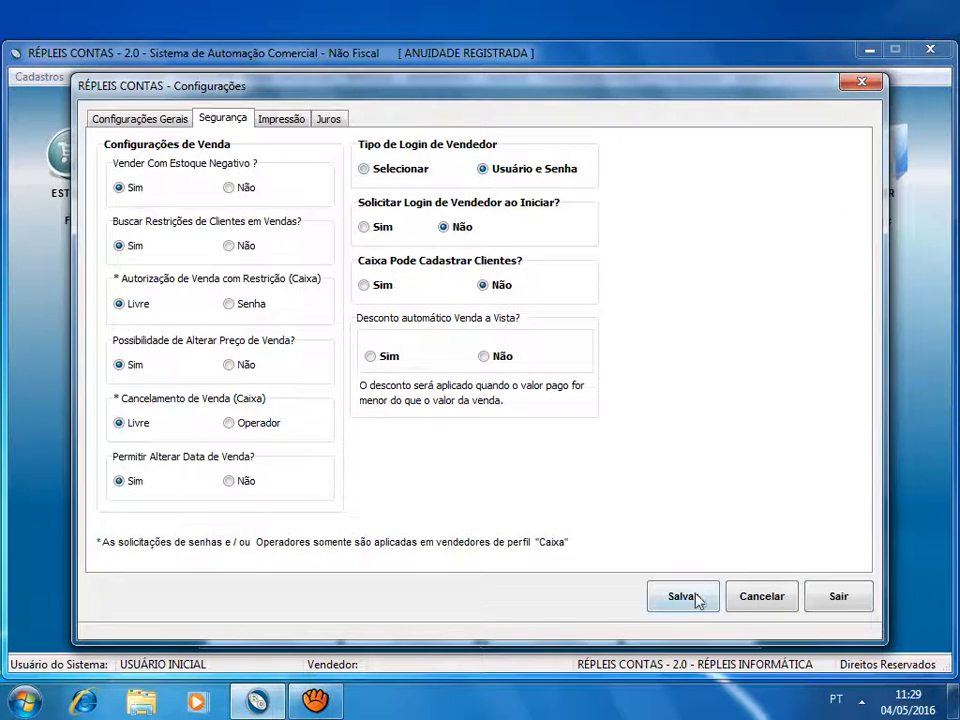
{"action": "left_click", "coordinate": [699, 599]}
{"action": "left_click", "coordinate": [614, 348]}
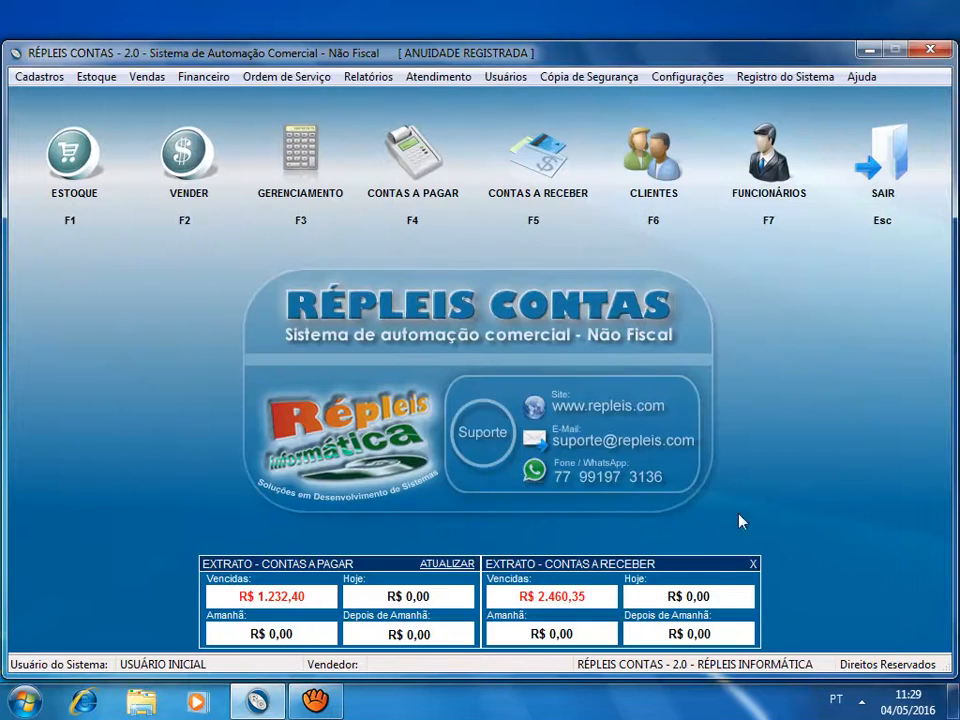
- Switch the system user to caixa by entering its login and account password
{"action": "left_click", "coordinate": [500, 77]}
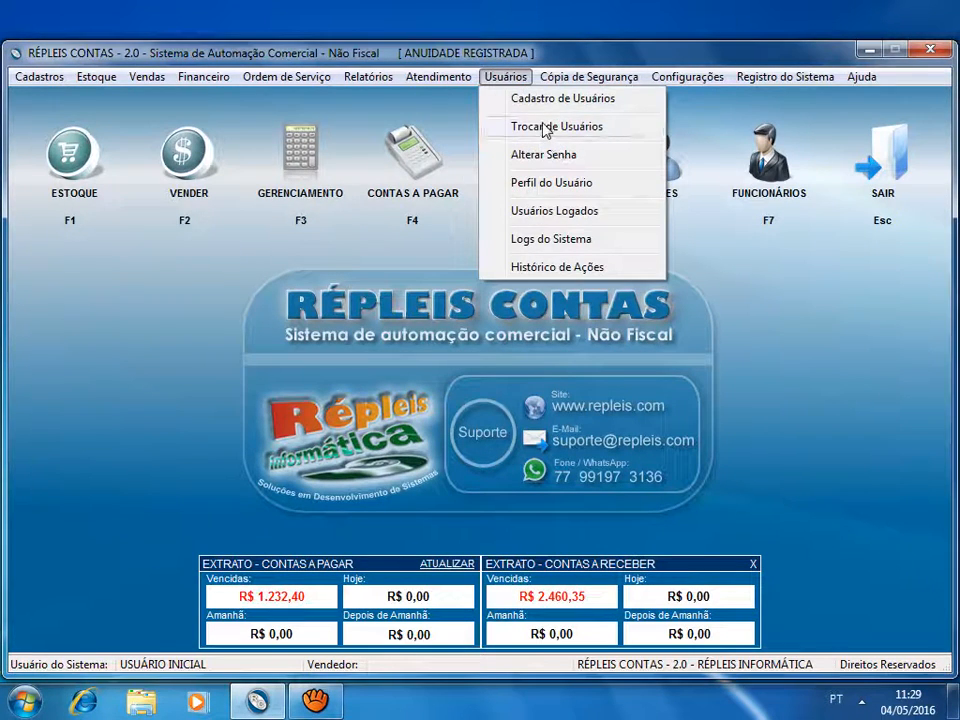
{"action": "left_click", "coordinate": [545, 127]}
{"action": "type", "text": "ca"}
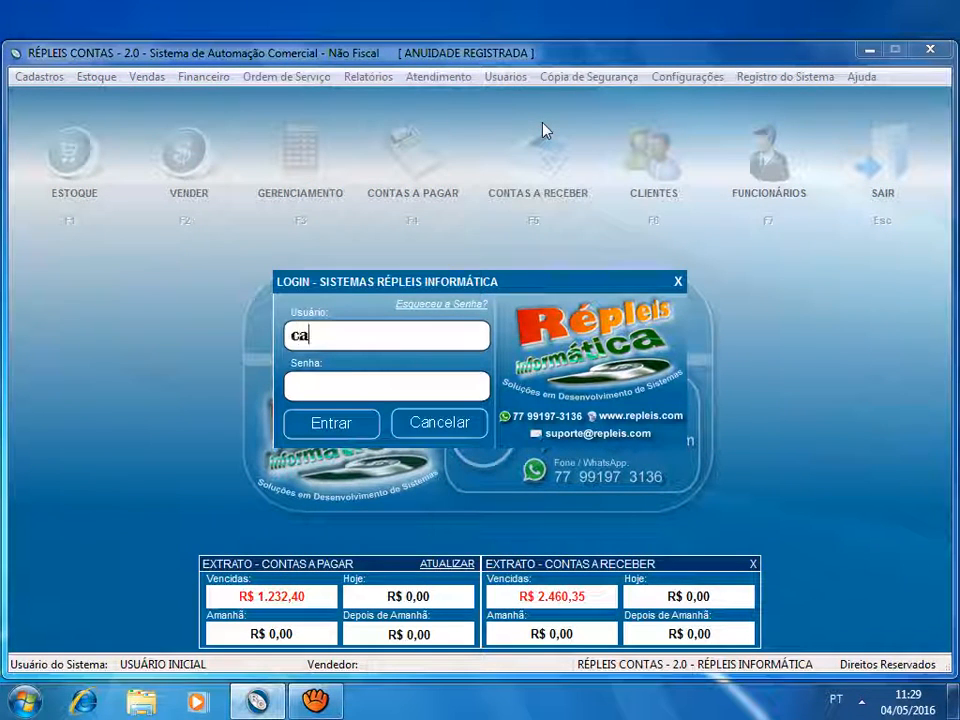
{"action": "type", "text": "ixa"}
{"action": "key", "text": "Tab"}
{"action": "type", "text": "**"}
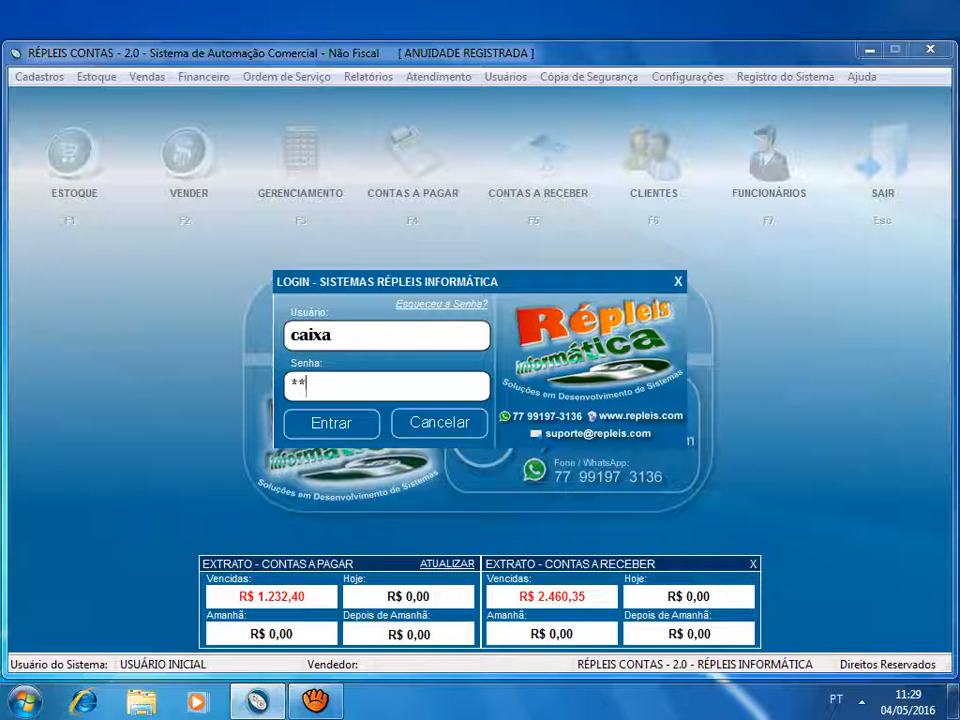
{"action": "type", "text": "***"}
{"action": "key", "text": "Return"}
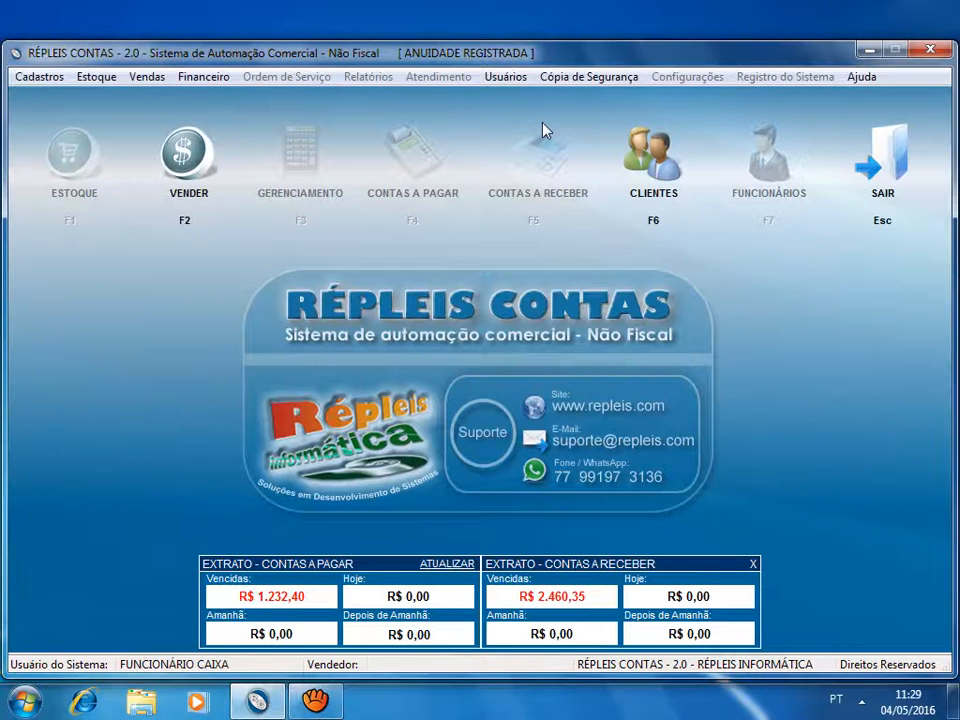
- Try to log in to sales as another employee with an access password and Turno 1, and dismiss the message
{"action": "left_click", "coordinate": [229, 147]}
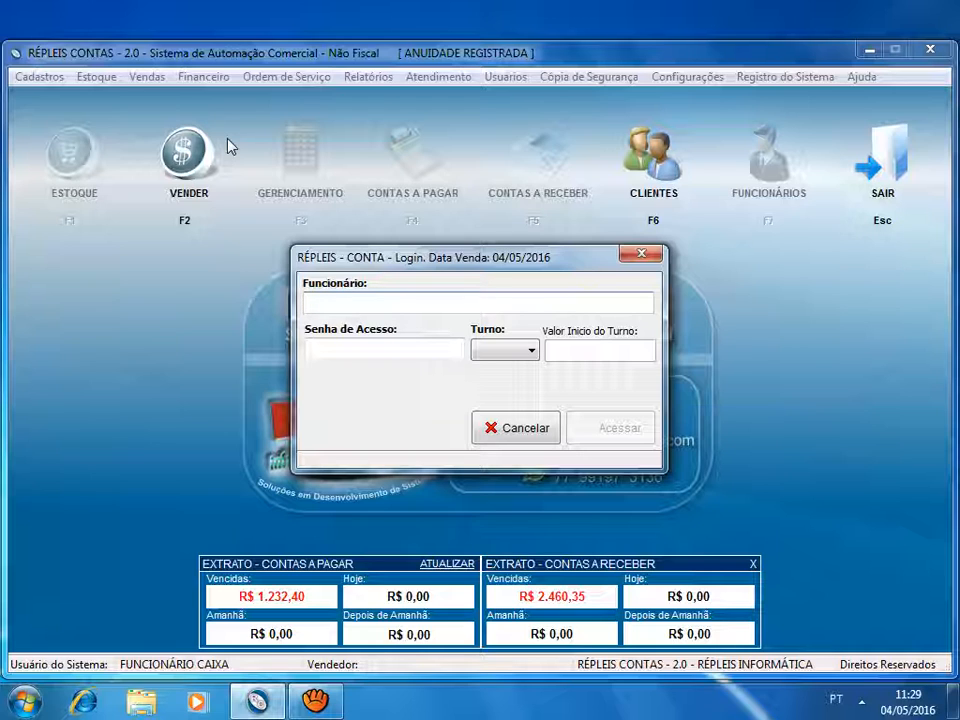
{"action": "type", "text": "ad"}
{"action": "key", "text": "Return"}
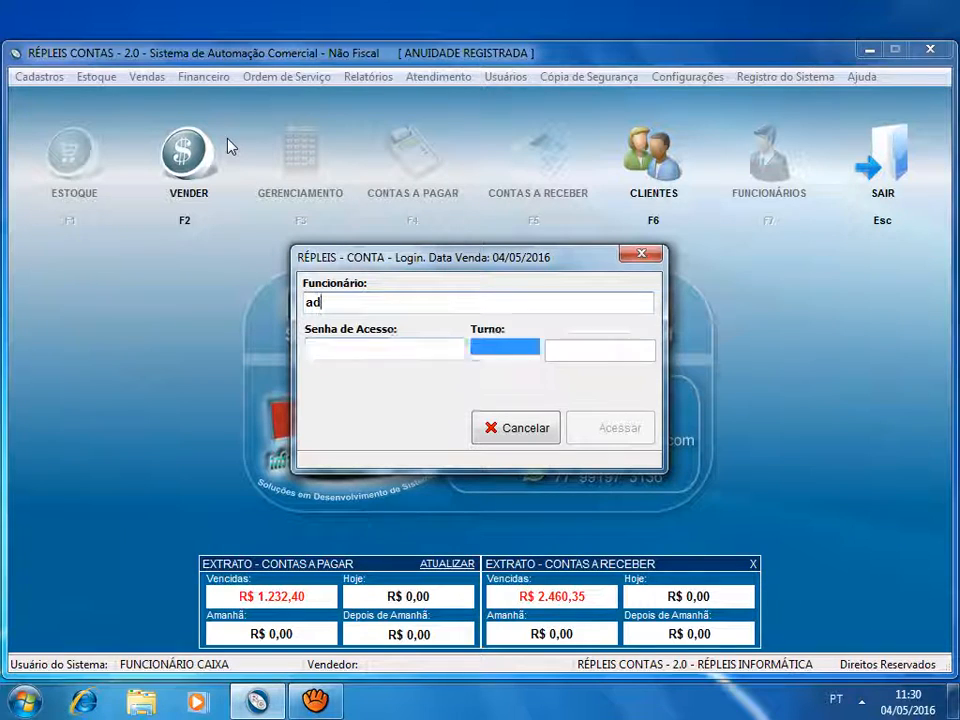
{"action": "type", "text": "*****"}
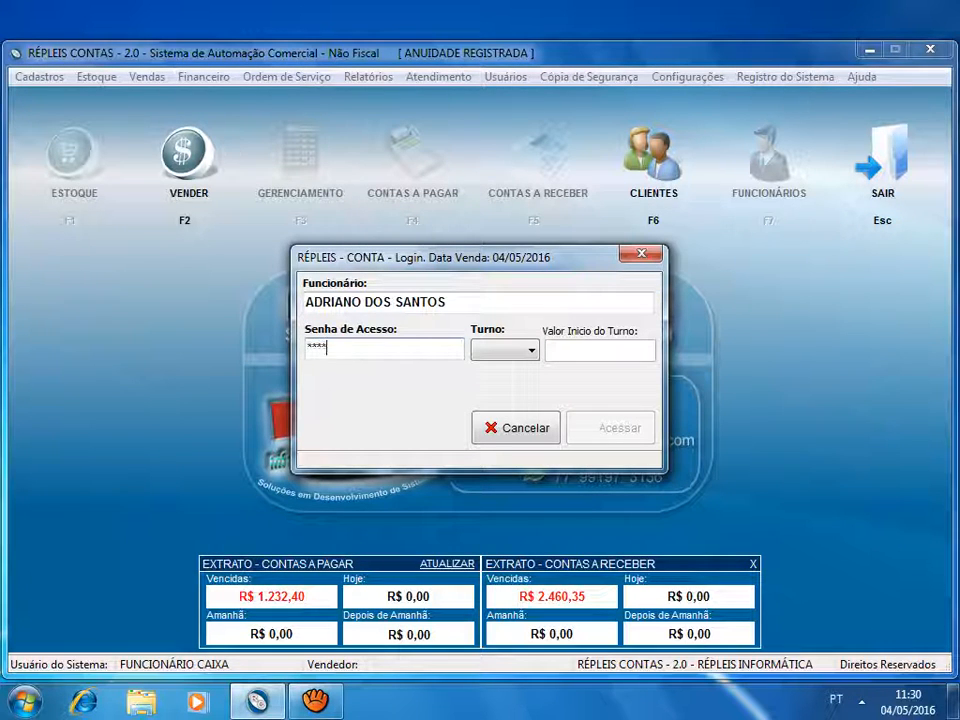
{"action": "key", "text": "Return"}
{"action": "key", "text": "Down"}
{"action": "key", "text": "Return"}
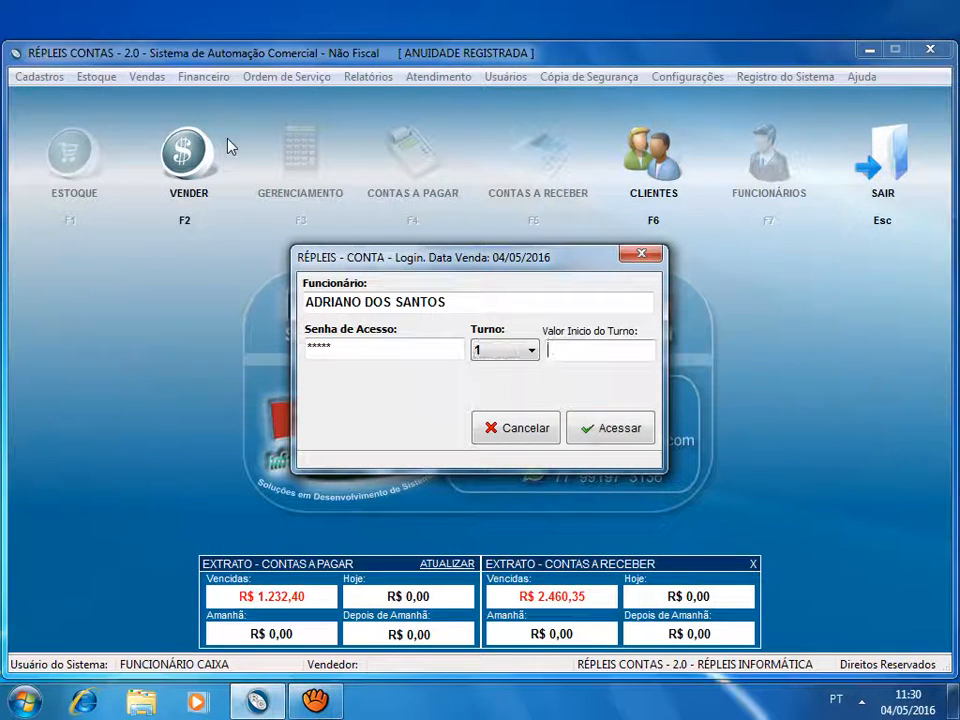
{"action": "key", "text": "Return"}
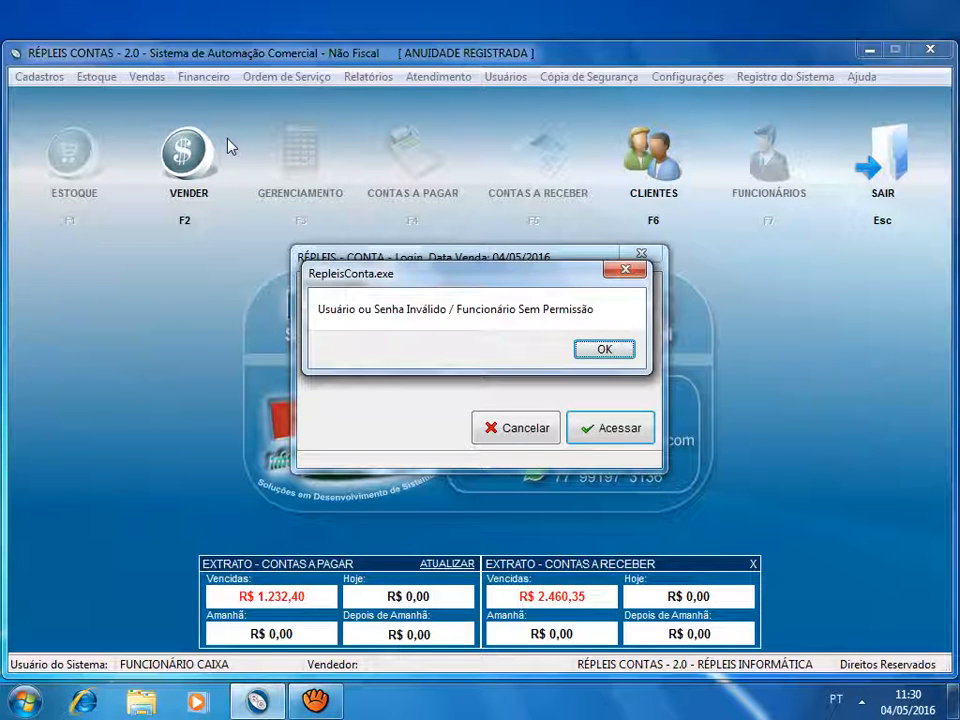
{"action": "left_click", "coordinate": [626, 349]}
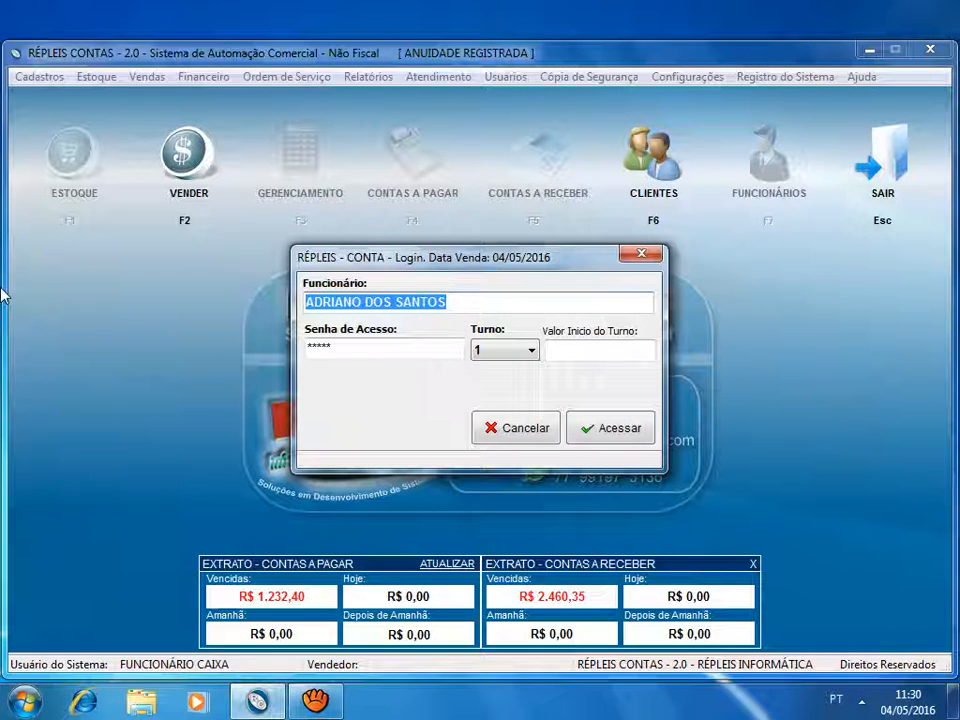
- Log in to sales as FUNCIONÁRIO CAIXA with its access password and Turno 1, and exit the P.D.V
{"action": "type", "text": "fun"}
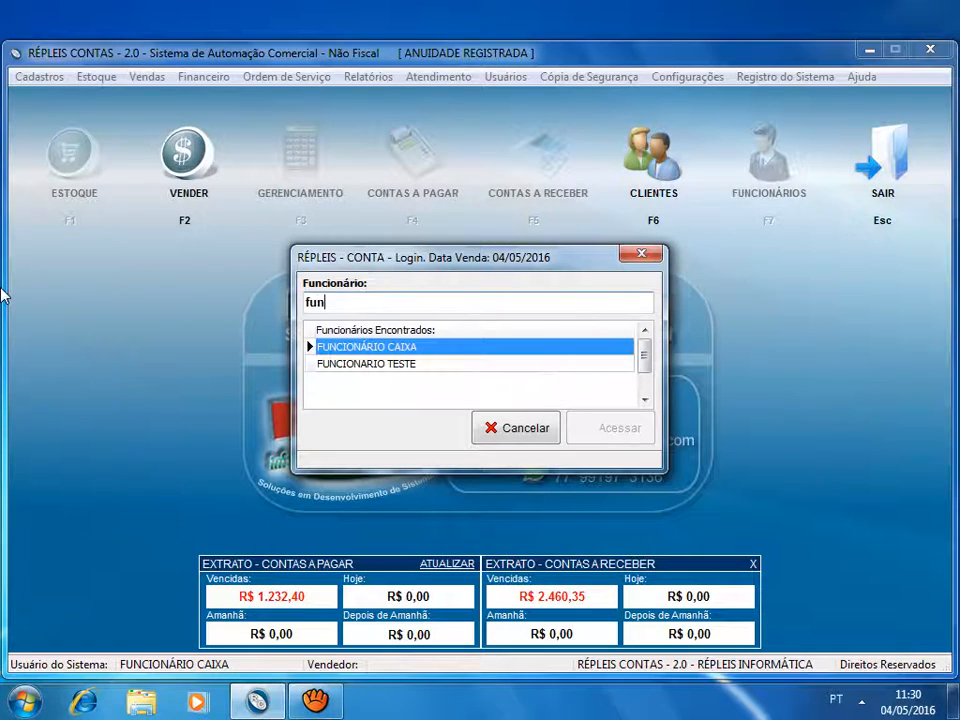
{"action": "key", "text": "Return"}
{"action": "type", "text": "******"}
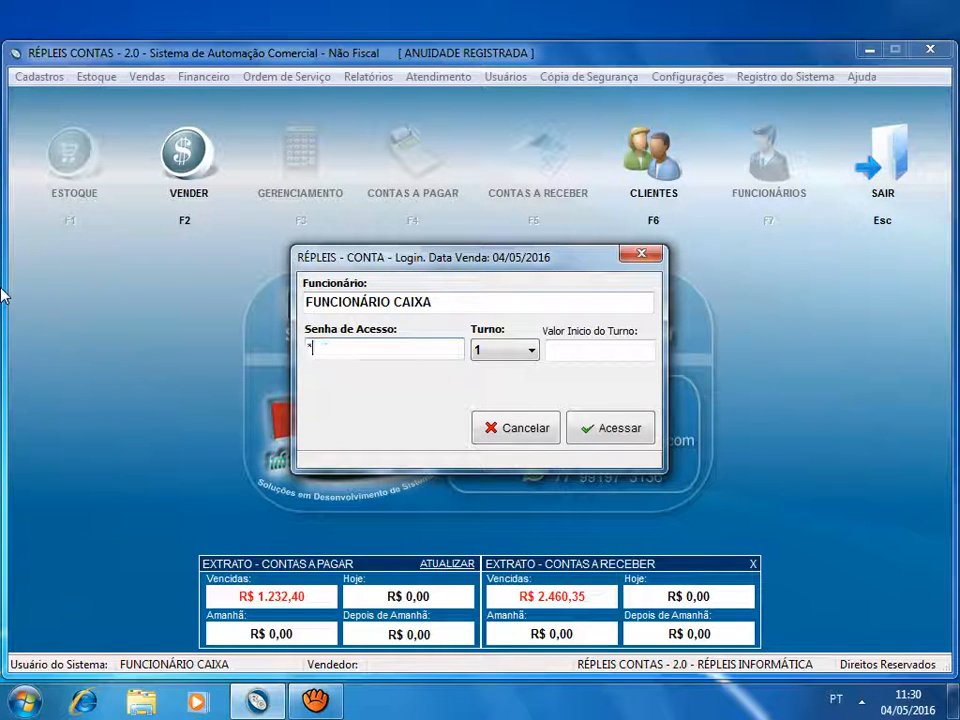
{"action": "key", "text": "Return"}
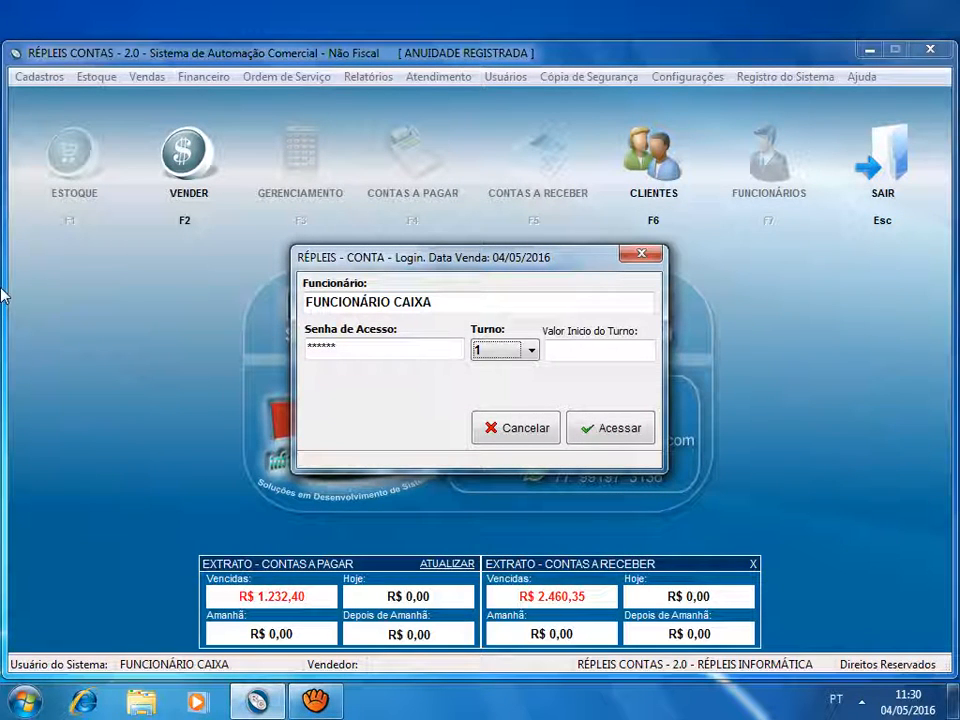
{"action": "key", "text": "Return"}
{"action": "key", "text": "Return"}
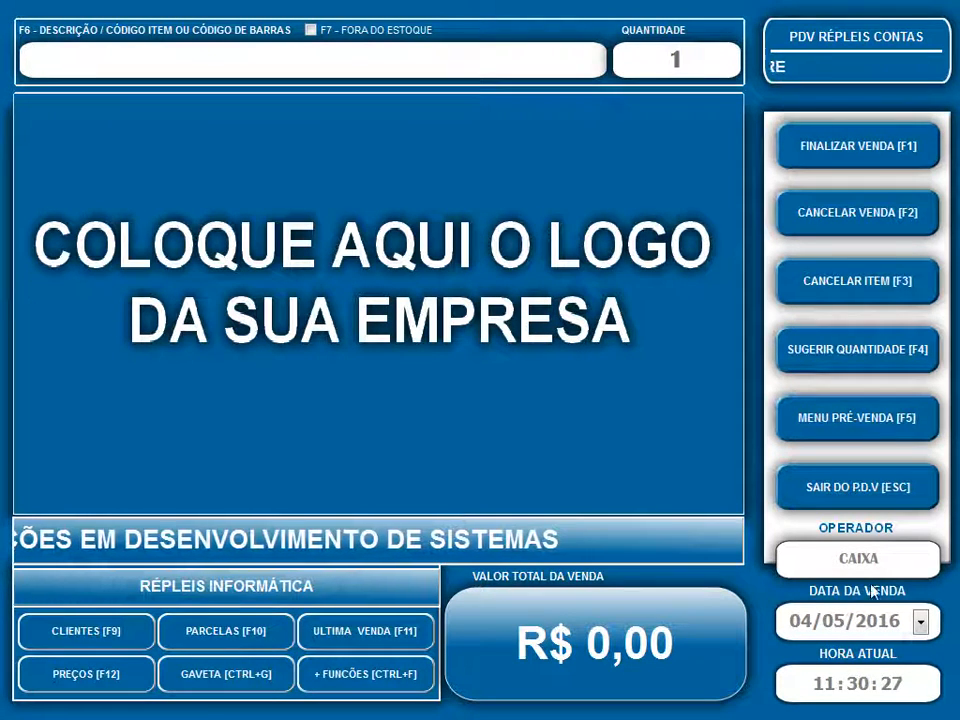
{"action": "left_click", "coordinate": [815, 492]}
{"action": "left_click", "coordinate": [458, 420]}
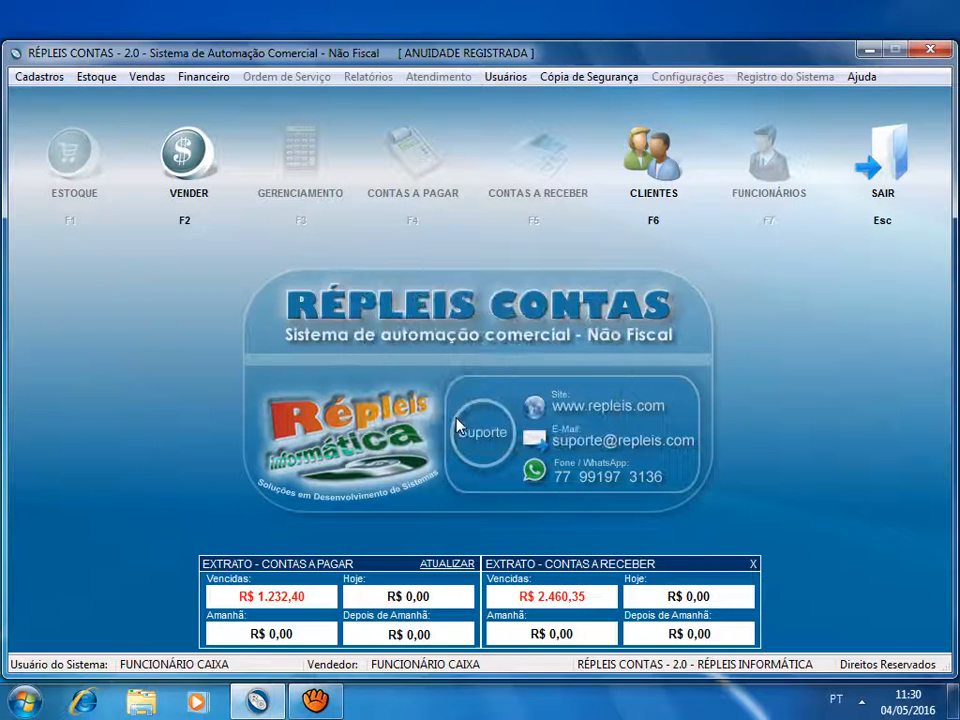